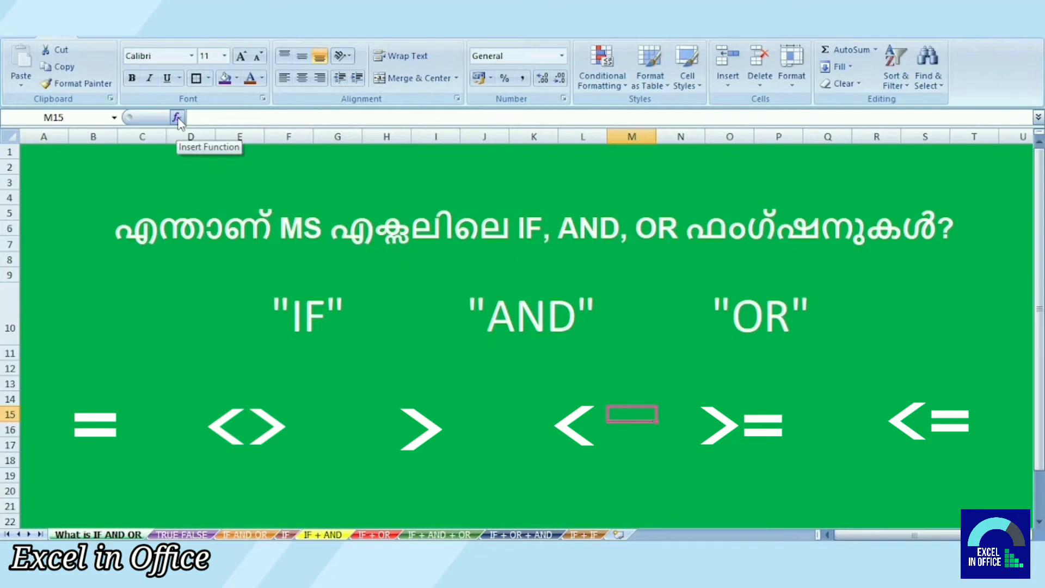
- Look up the IF function's syntax under the Logical category, then switch to the TRUE FALSE sheet
{"action": "left_click", "coordinate": [177, 117]}
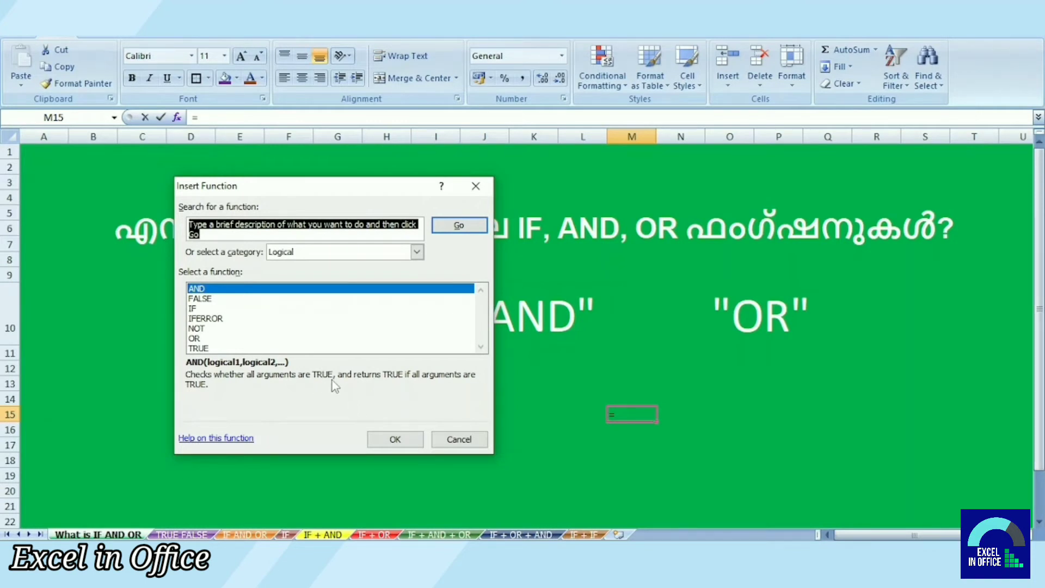
{"action": "left_click", "coordinate": [200, 310]}
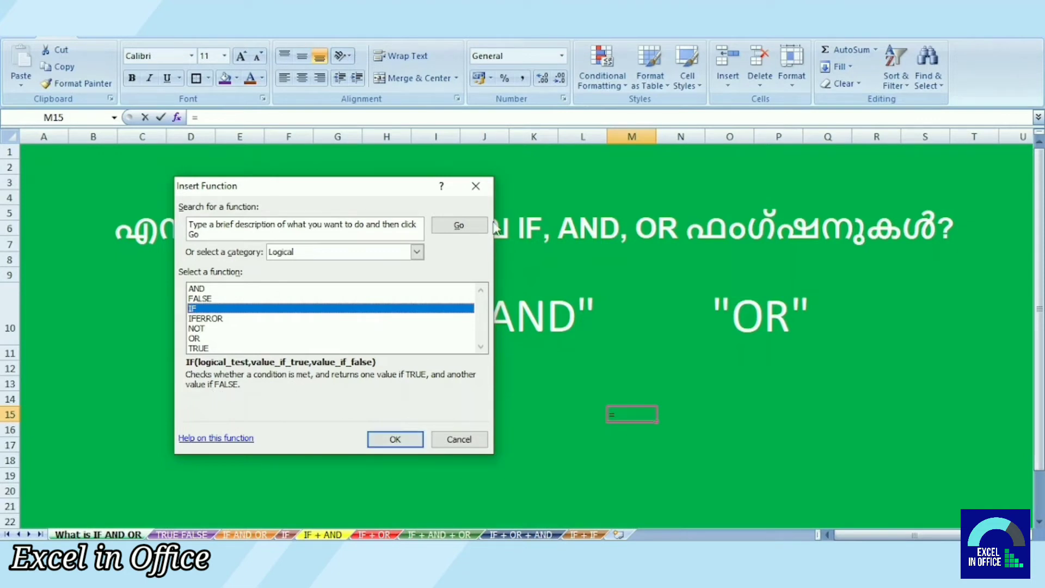
{"action": "left_click", "coordinate": [476, 186]}
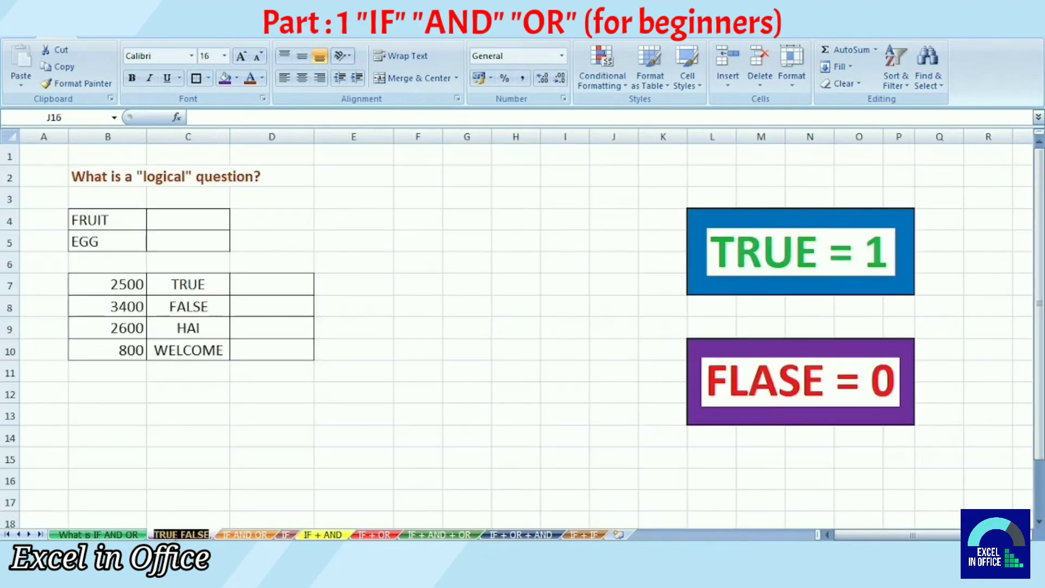
{"action": "left_click", "coordinate": [181, 535]}
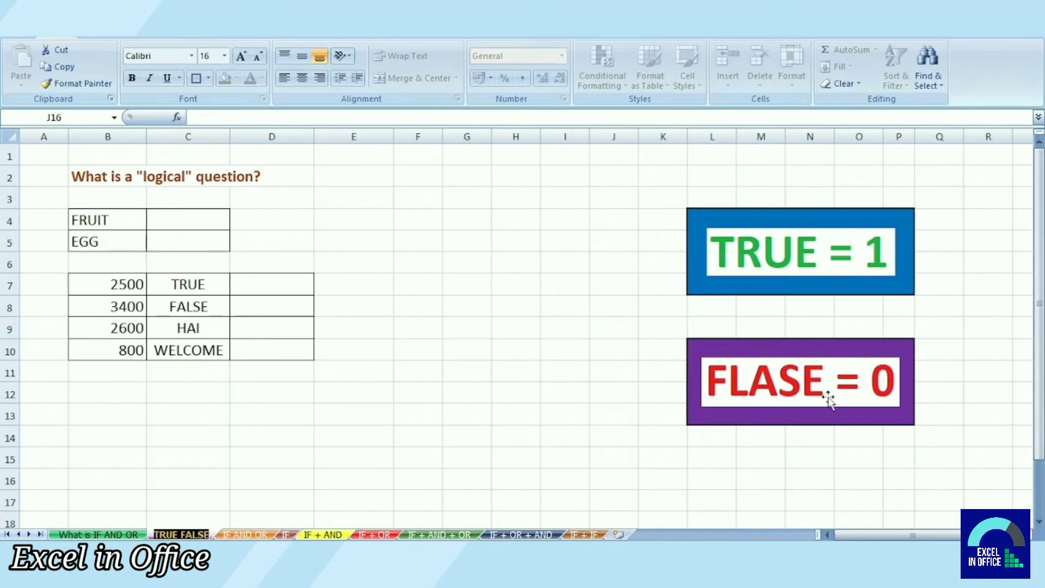
- Enter =B4="FRUIT" in C4 to test whether B4 equals FRUIT
{"action": "left_click", "coordinate": [195, 223]}
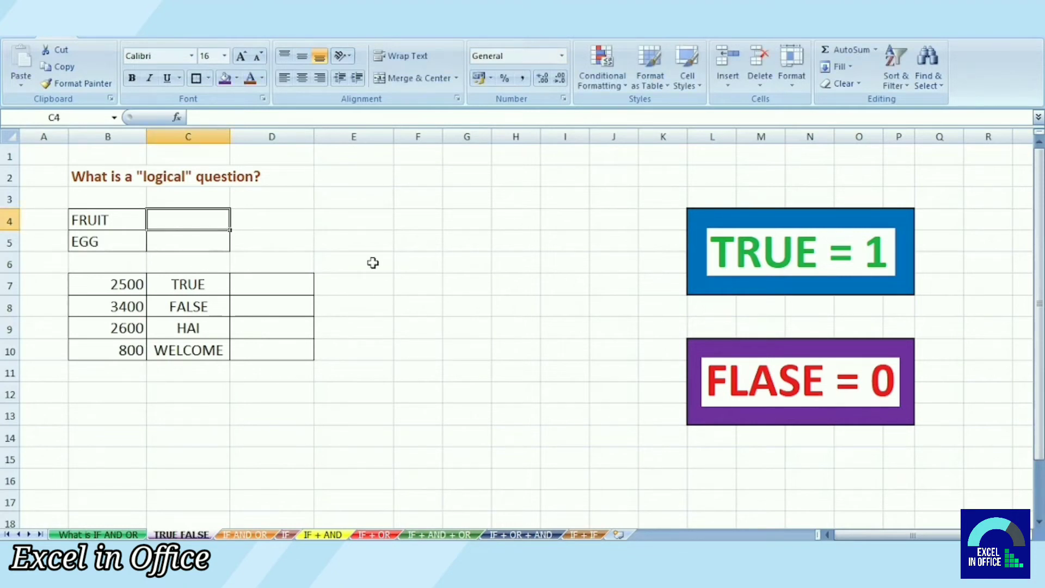
{"action": "type", "text": "="}
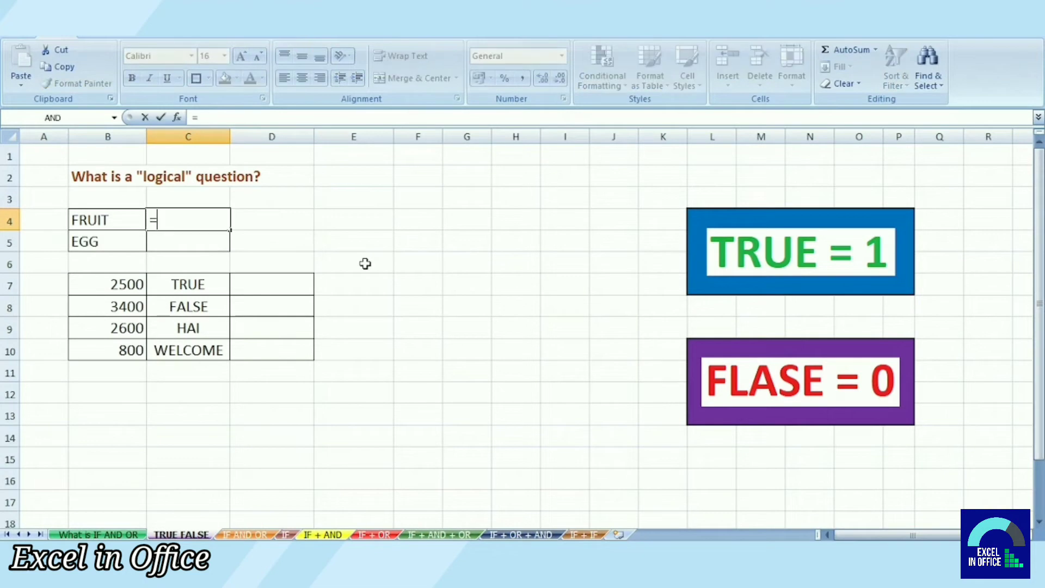
{"action": "left_click", "coordinate": [103, 221]}
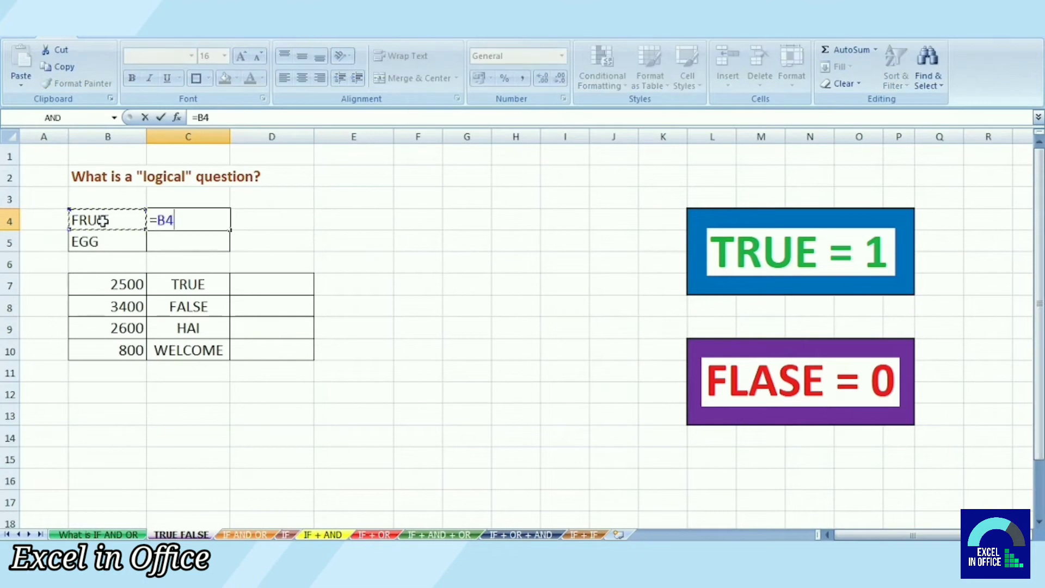
{"action": "type", "text": "="}
{"action": "type", "text": "FRUIT"}
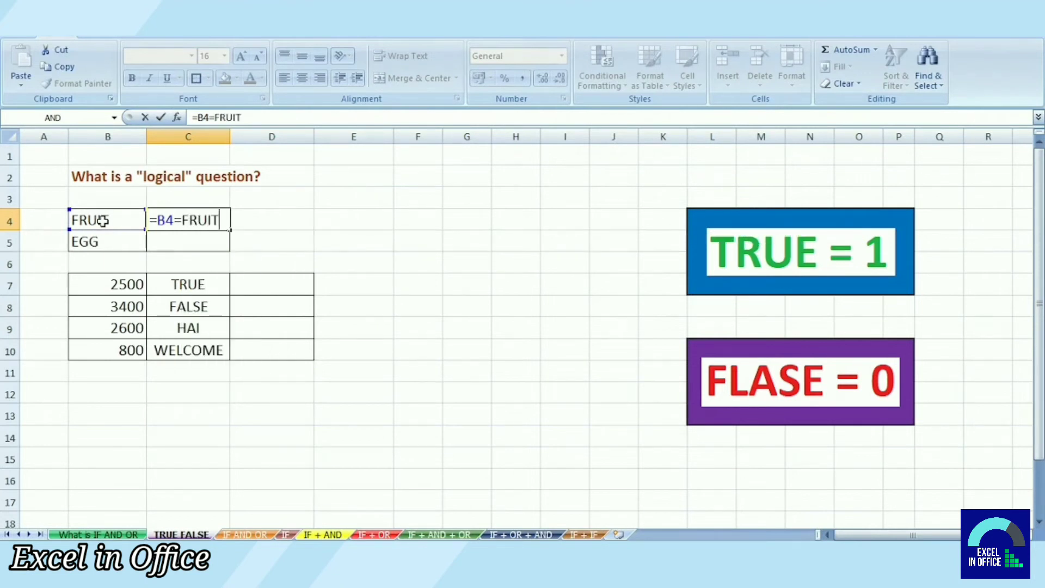
{"action": "left_click", "coordinate": [181, 220]}
{"action": "type", "text": "\""}
{"action": "left_click", "coordinate": [228, 220]}
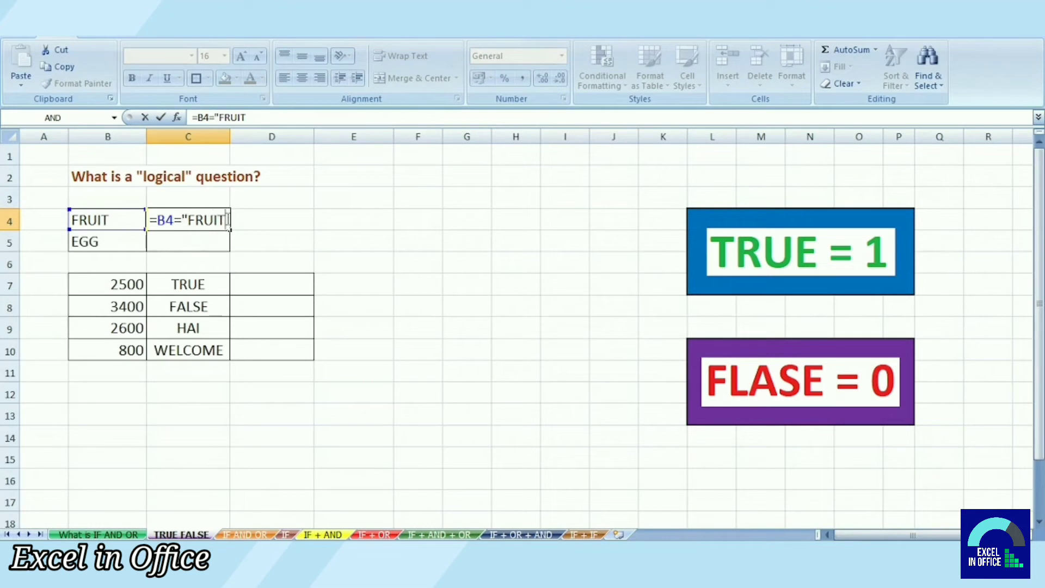
{"action": "type", "text": "\""}
{"action": "key", "text": "Return"}
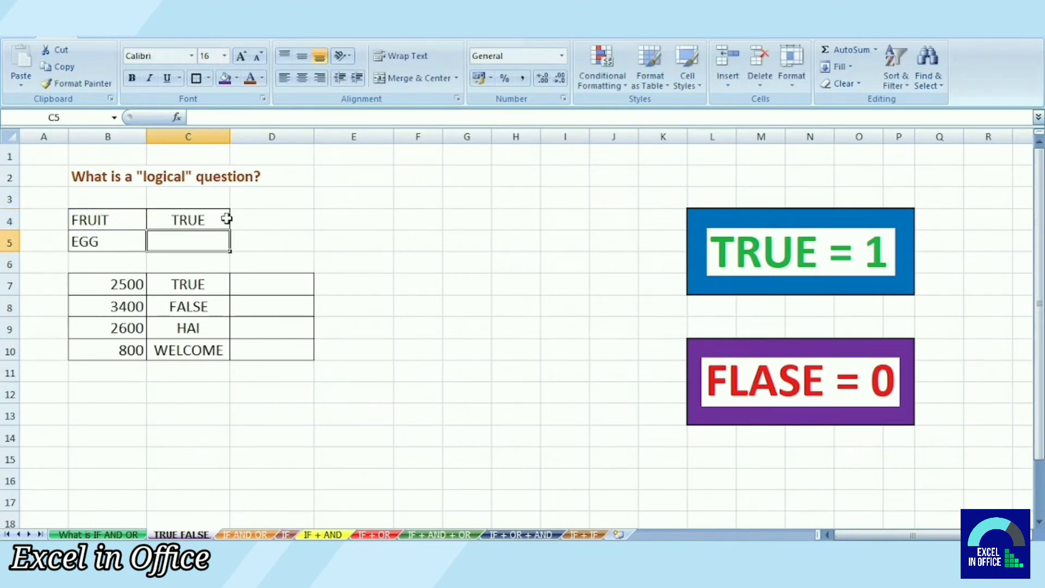
- Copy the comparison down to C5, which returns FALSE beside EGG
{"action": "left_click", "coordinate": [207, 220]}
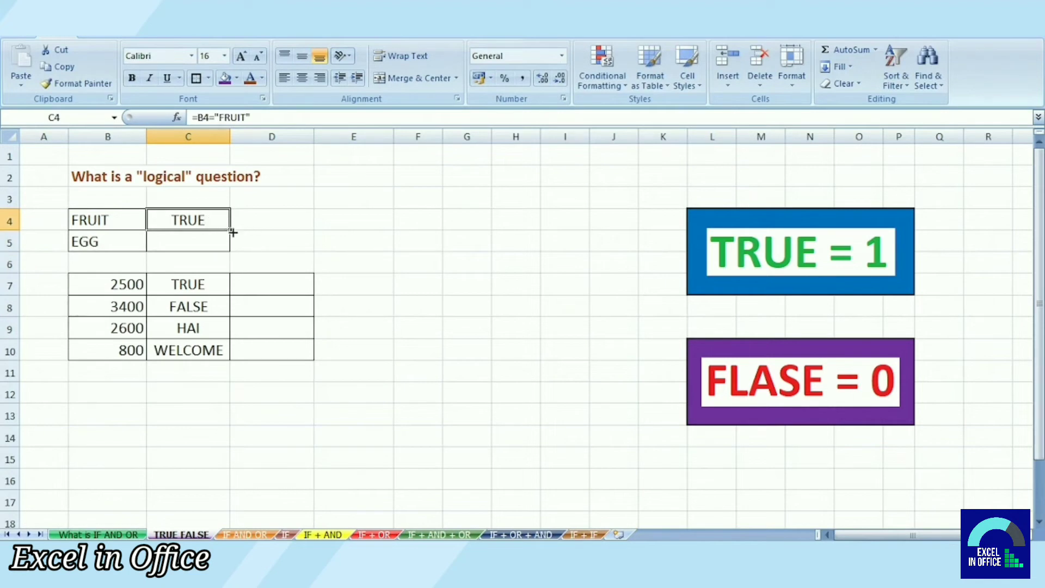
{"action": "left_click_drag", "start_coordinate": [231, 243], "coordinate": [231, 247]}
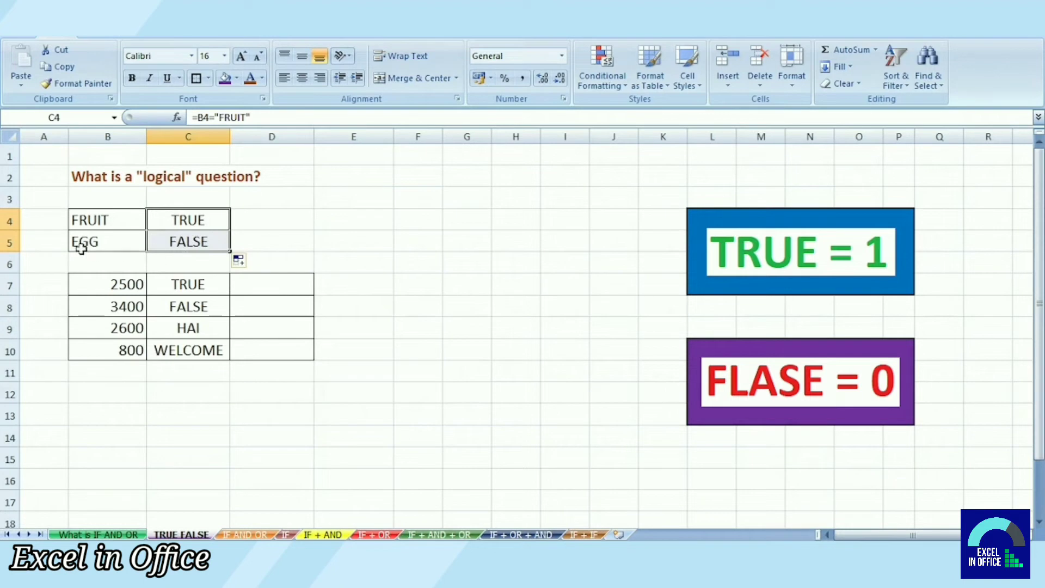
{"action": "left_click", "coordinate": [188, 246]}
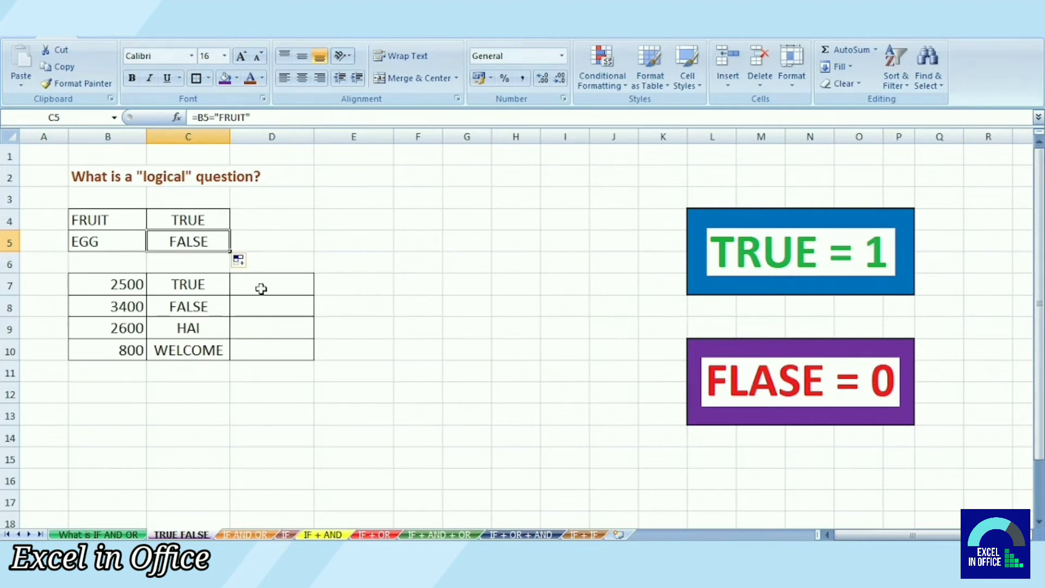
{"action": "left_click", "coordinate": [261, 289]}
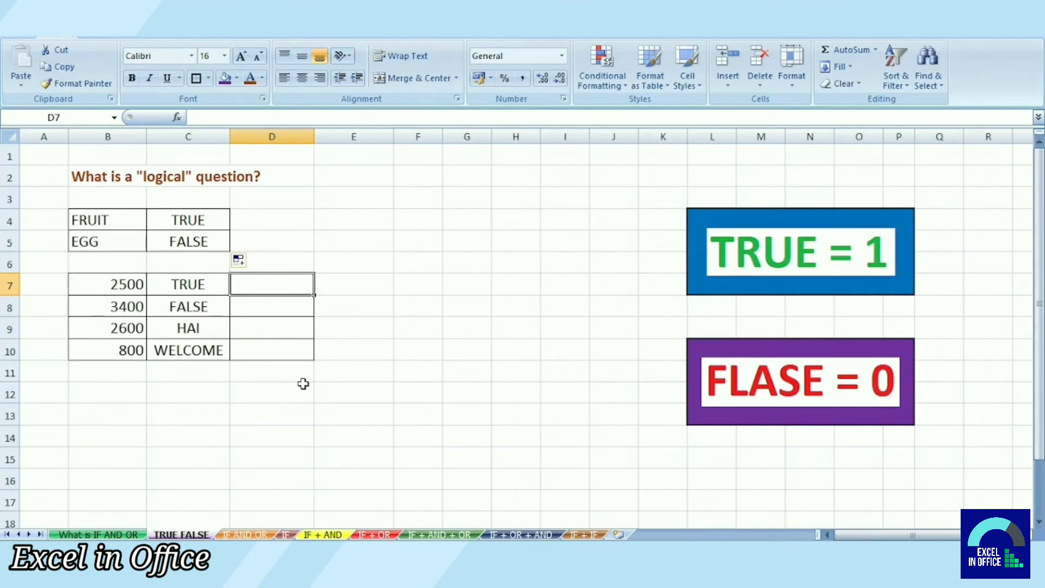
- Enter =B7*C7 in D7, multiplying 2500 by the TRUE value
{"action": "type", "text": "="}
{"action": "left_click", "coordinate": [132, 281]}
{"action": "type", "text": "*"}
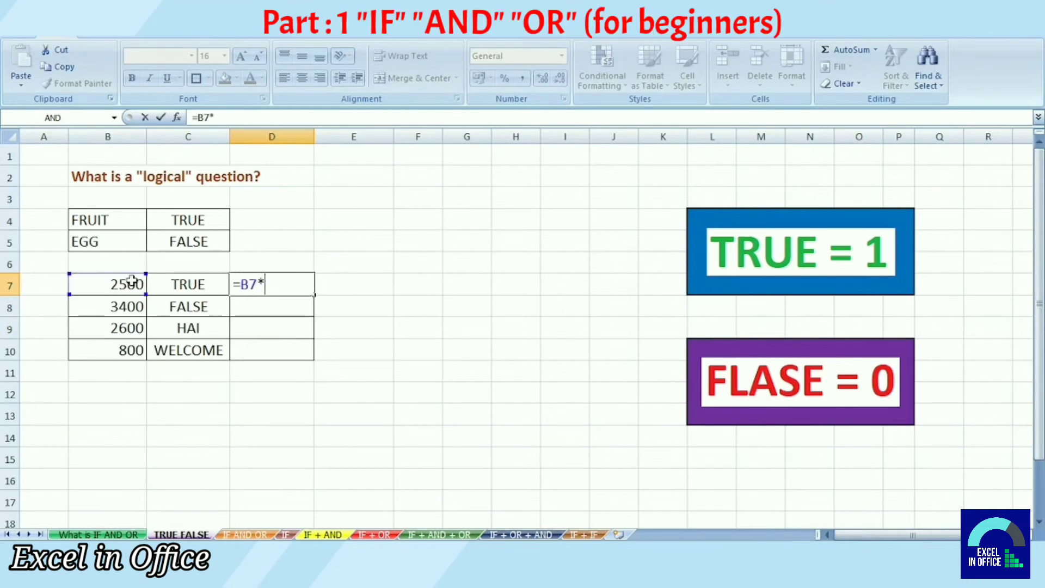
{"action": "left_click", "coordinate": [195, 284]}
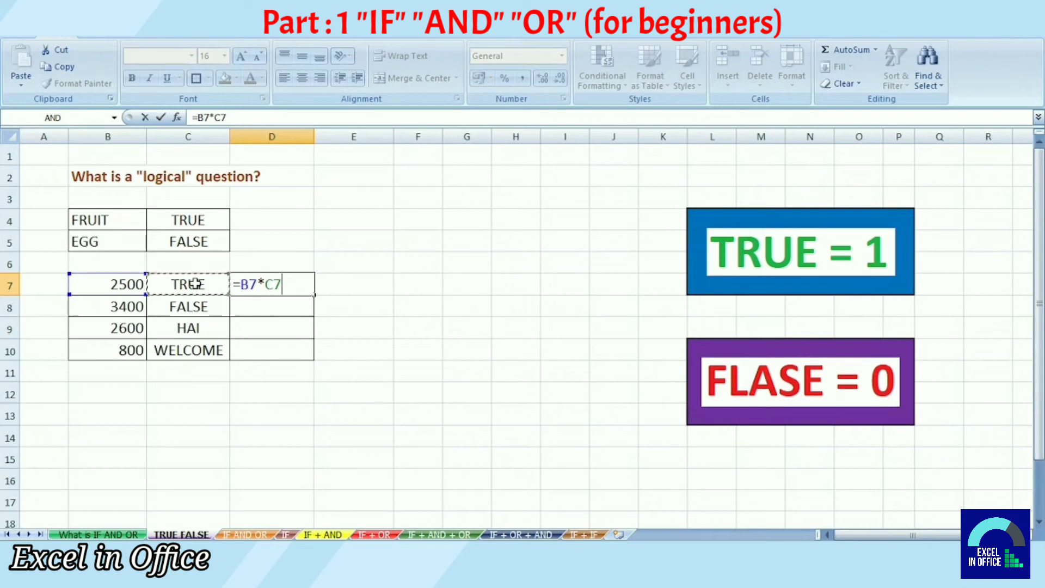
{"action": "key", "text": "Return"}
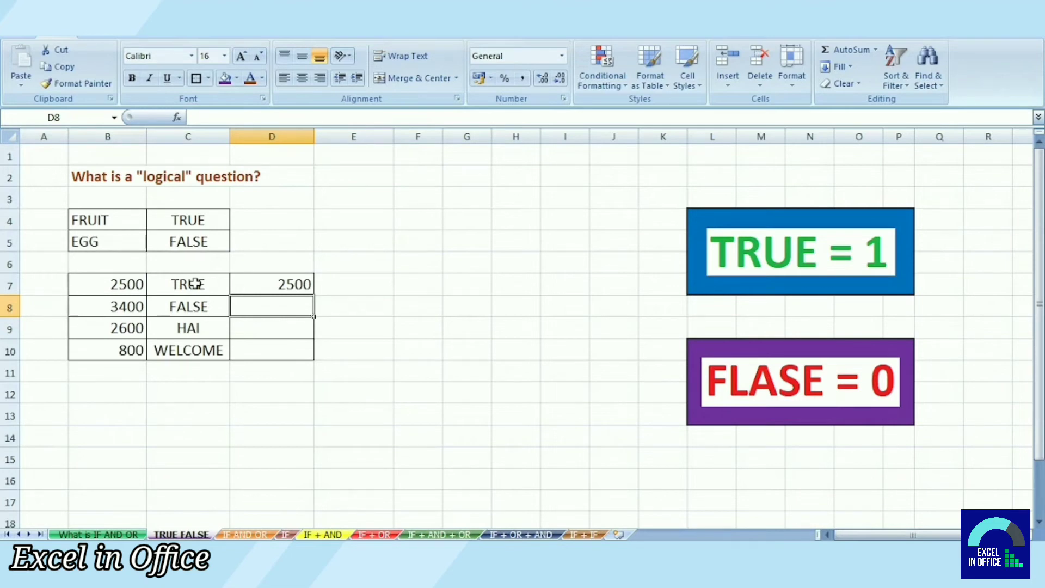
- Fill the formula down to D10, giving 0 and #VALUE! beside HAI and WELCOME, then go to the IF AND OR sheet
{"action": "left_click", "coordinate": [299, 284]}
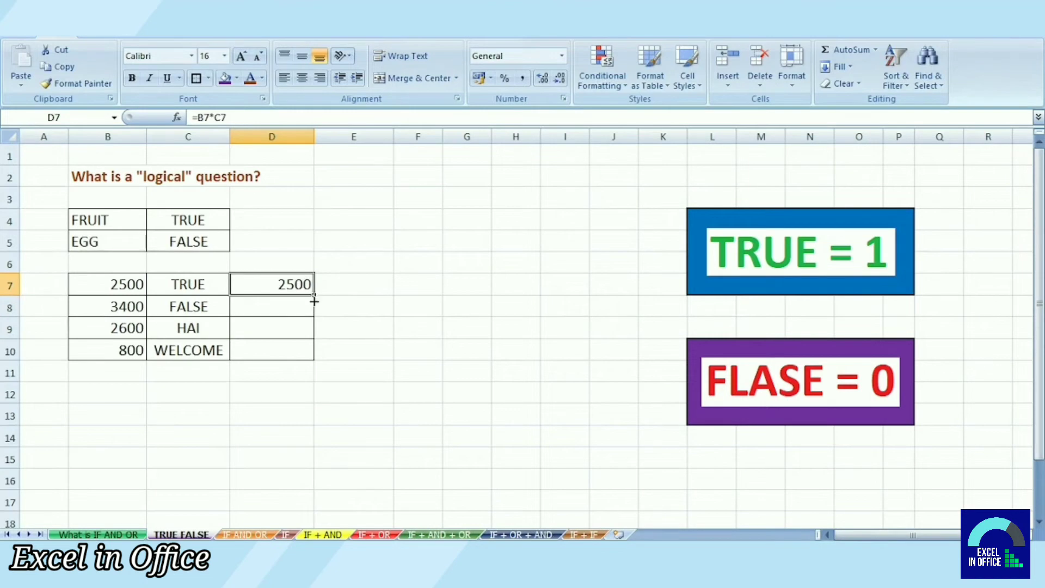
{"action": "left_click_drag", "start_coordinate": [315, 297], "coordinate": [316, 318]}
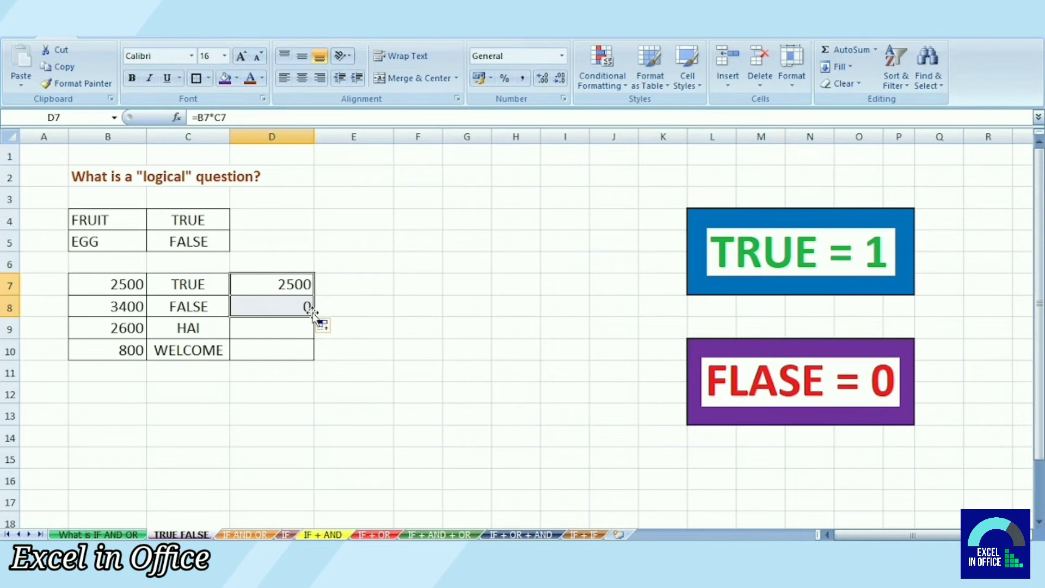
{"action": "left_click", "coordinate": [176, 329]}
{"action": "left_click", "coordinate": [185, 354]}
{"action": "left_click", "coordinate": [283, 309]}
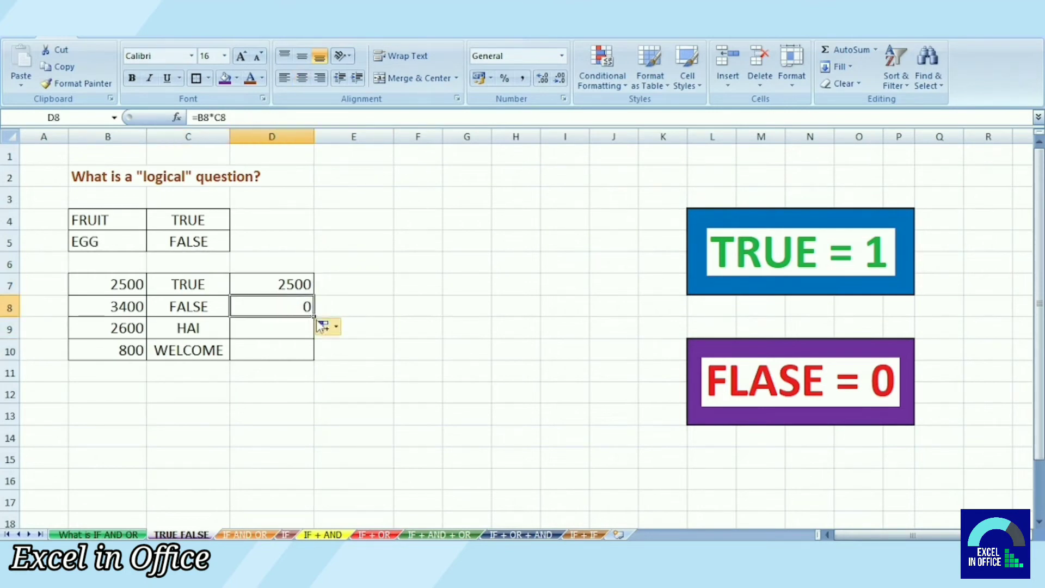
{"action": "left_click_drag", "start_coordinate": [315, 317], "coordinate": [313, 356]}
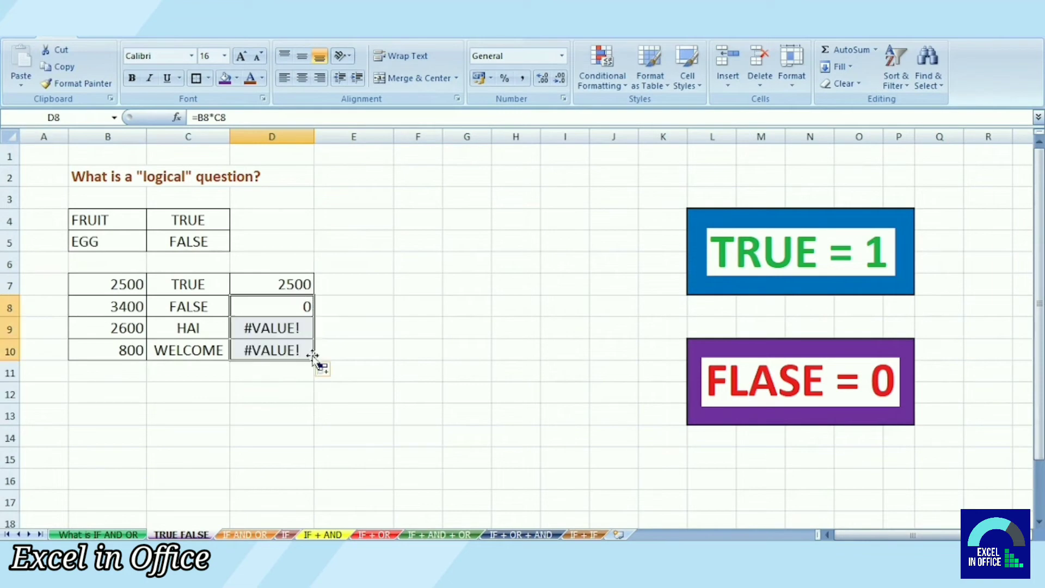
{"action": "left_click", "coordinate": [191, 331]}
{"action": "left_click", "coordinate": [191, 343]}
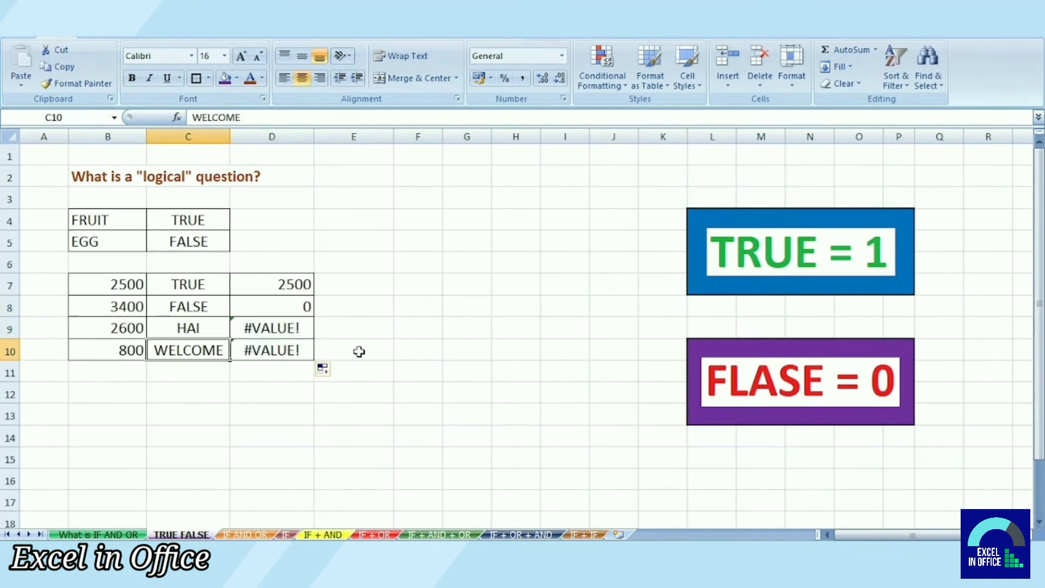
{"action": "left_click", "coordinate": [246, 535]}
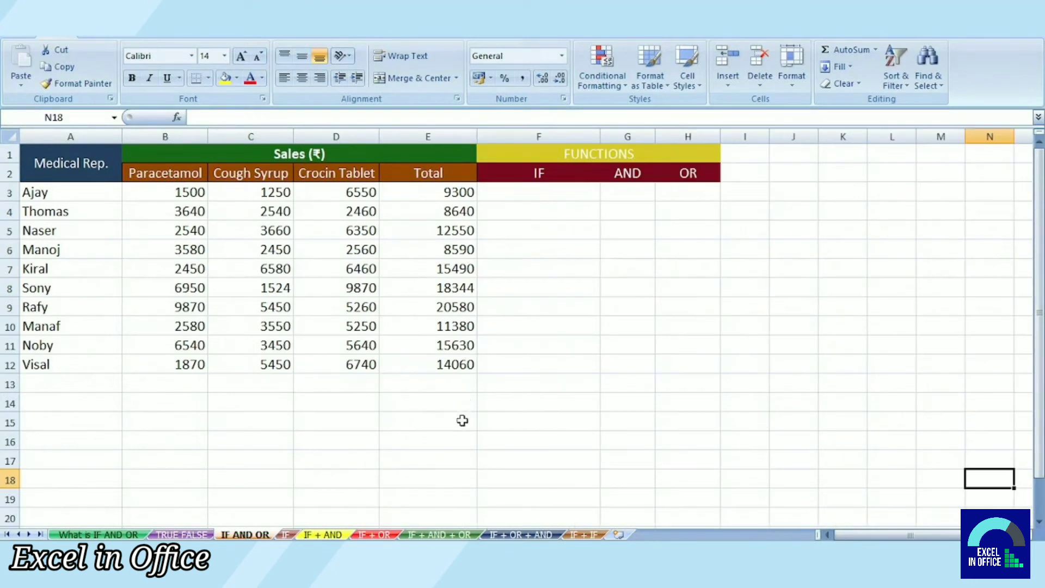
- Correct the typo in the incentive note so it ends 'of Sales made'
{"action": "left_click", "coordinate": [462, 439]}
{"action": "type", "text": "Min. Sales"}
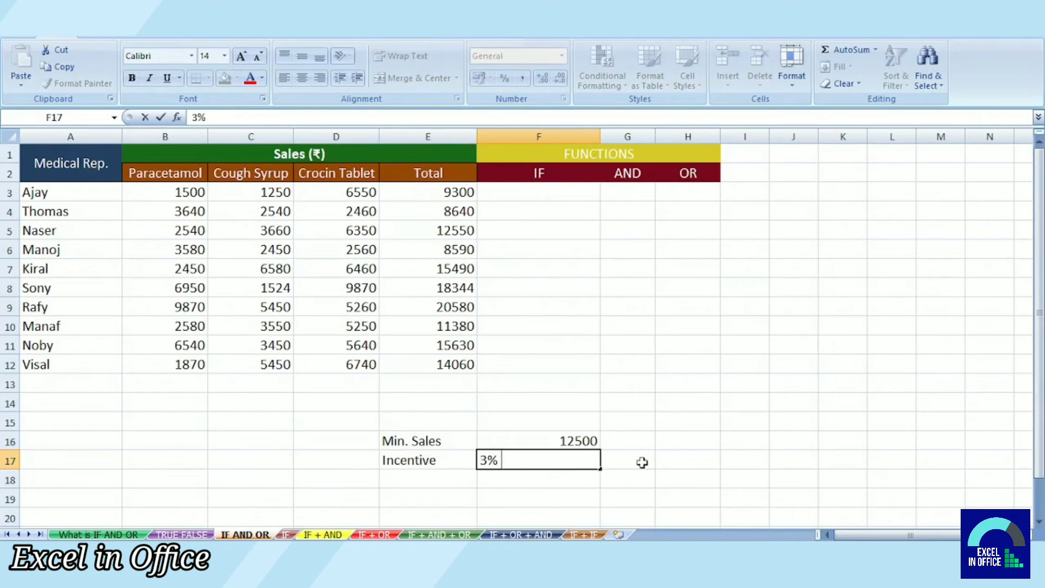
{"action": "type", "text": "of"}
{"action": "type", "text": " Sales me"}
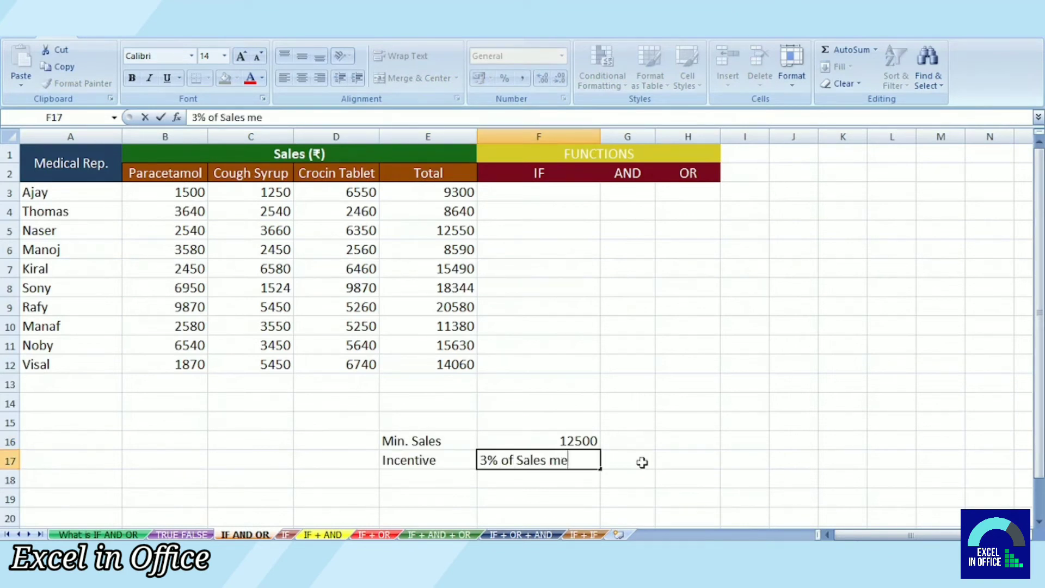
{"action": "key", "text": "BackSpace"}
{"action": "type", "text": "ade"}
{"action": "key", "text": "Return"}
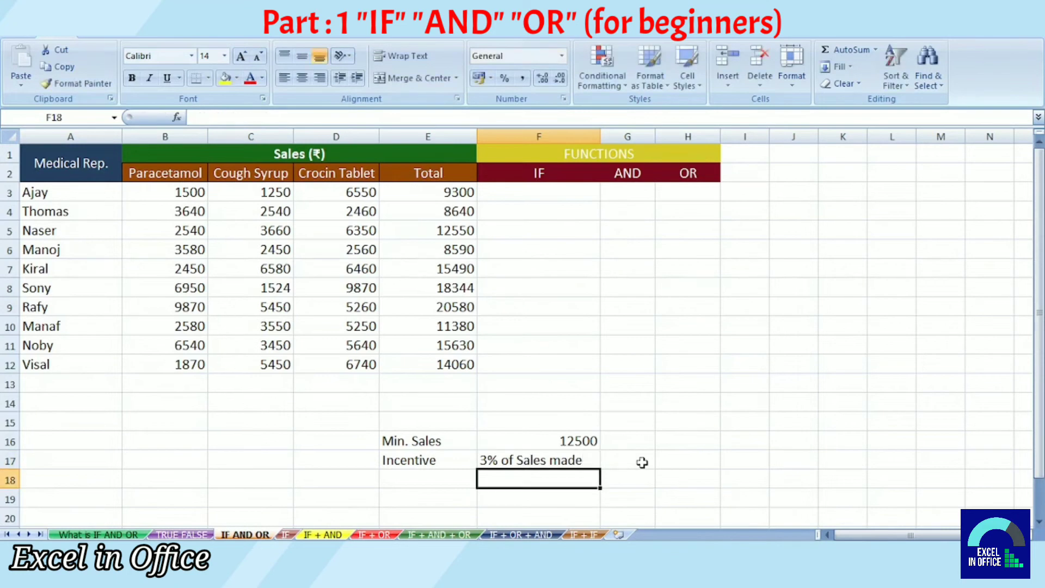
{"action": "key", "text": "Up"}
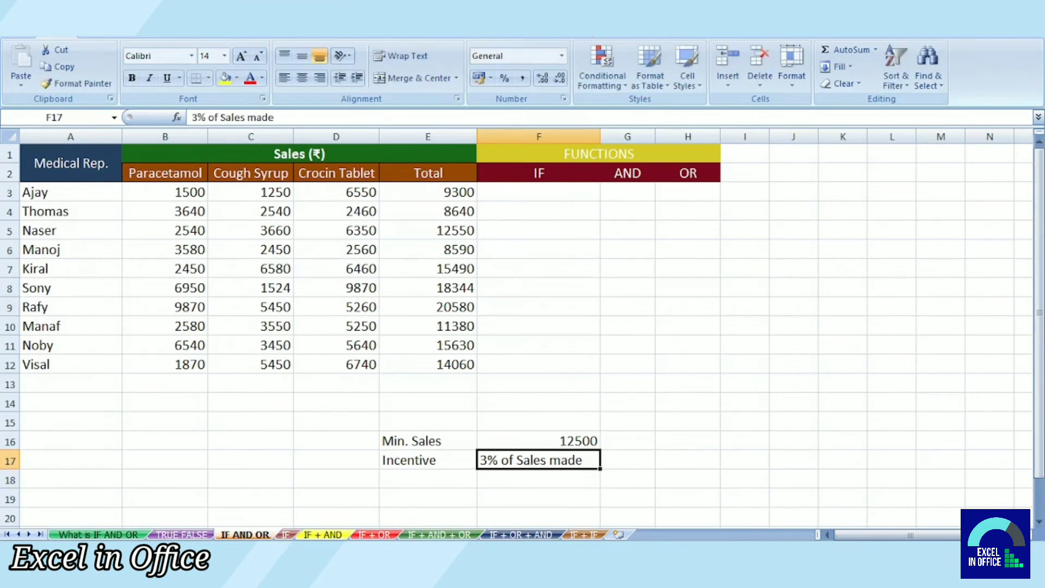
{"action": "left_click", "coordinate": [544, 196]}
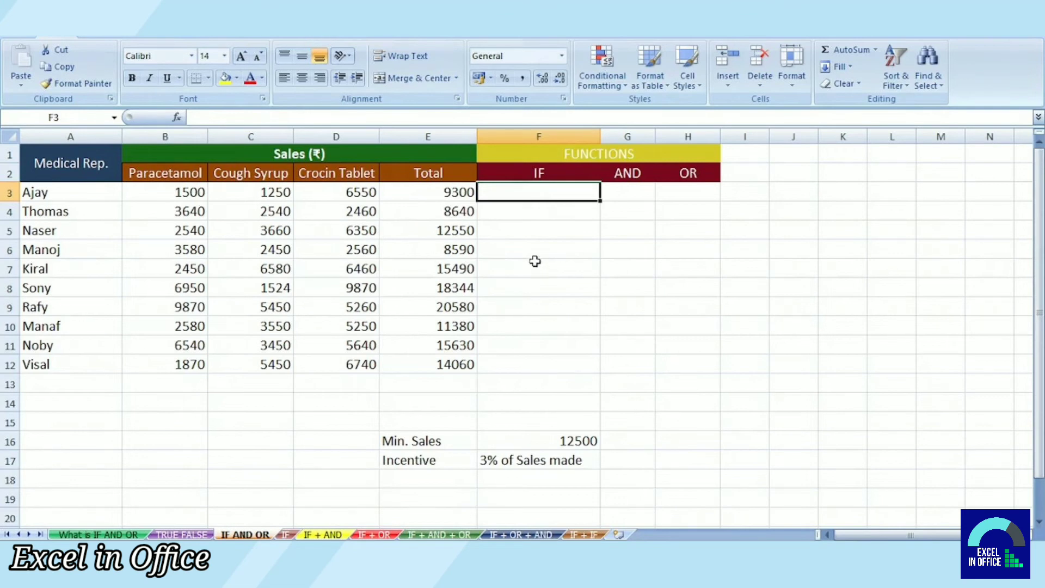
- Build =IF(E3>12500,E3*3%,"Better Luck next time") in F3 through the IF Function Arguments dialog
{"action": "left_click", "coordinate": [177, 117]}
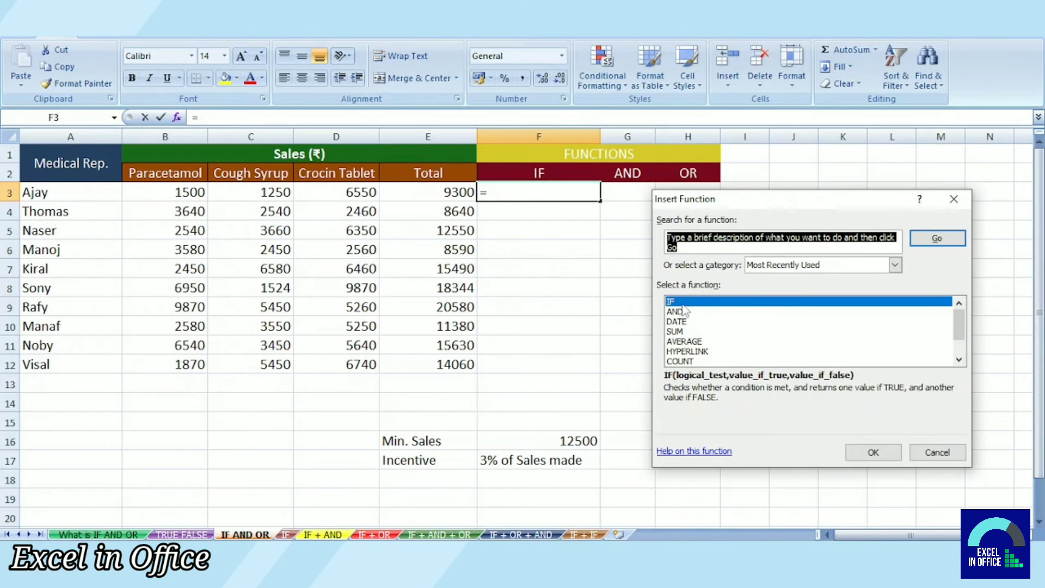
{"action": "left_click", "coordinate": [886, 458]}
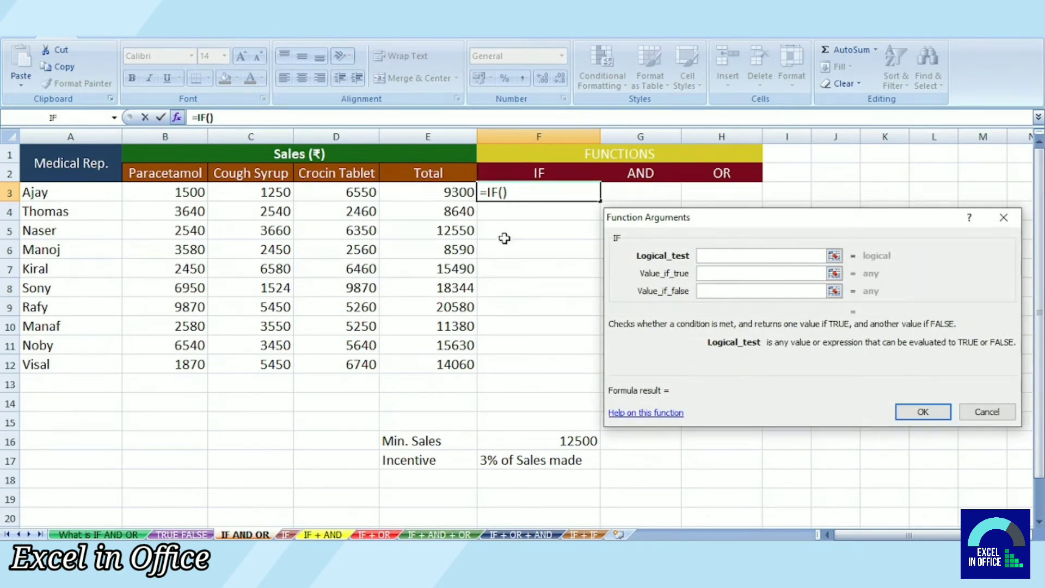
{"action": "left_click", "coordinate": [455, 191]}
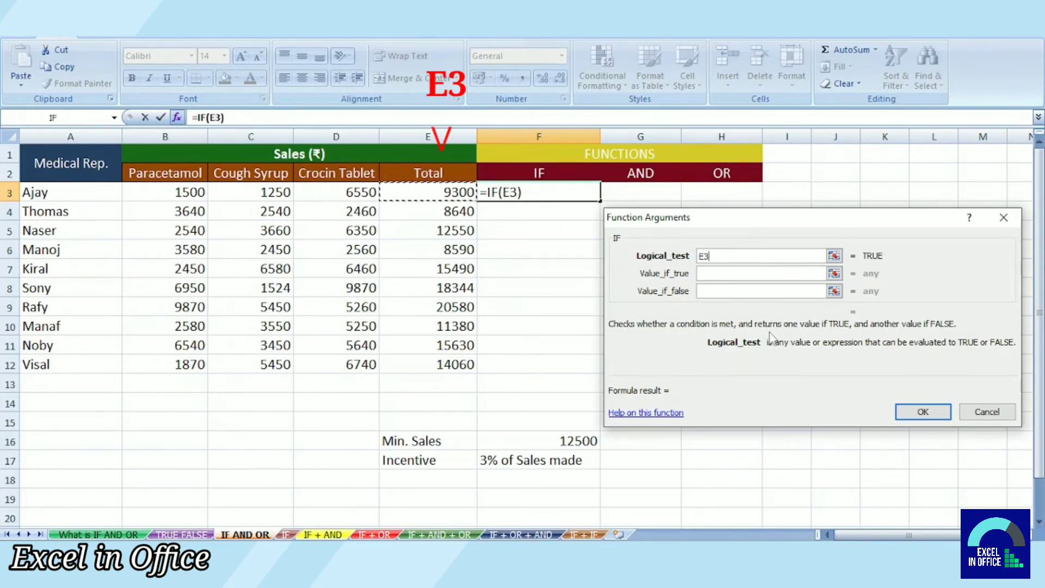
{"action": "type", "text": ">"}
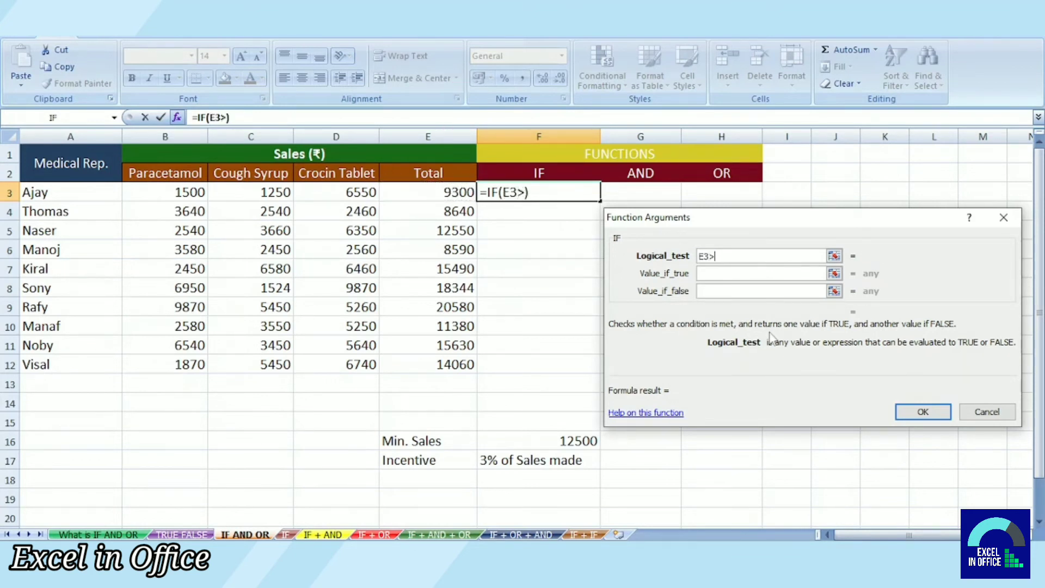
{"action": "type", "text": "12500"}
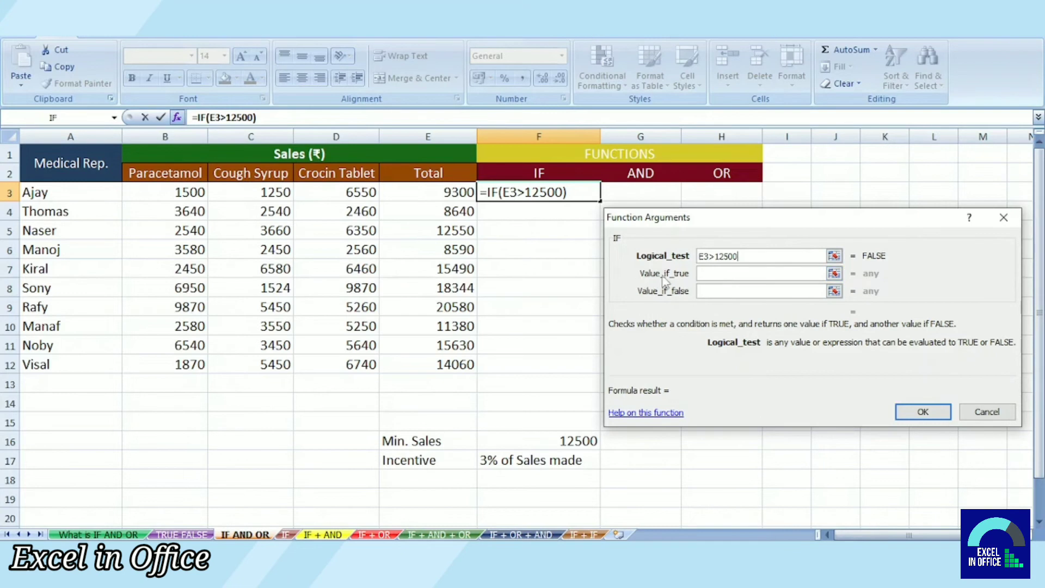
{"action": "left_click", "coordinate": [712, 274]}
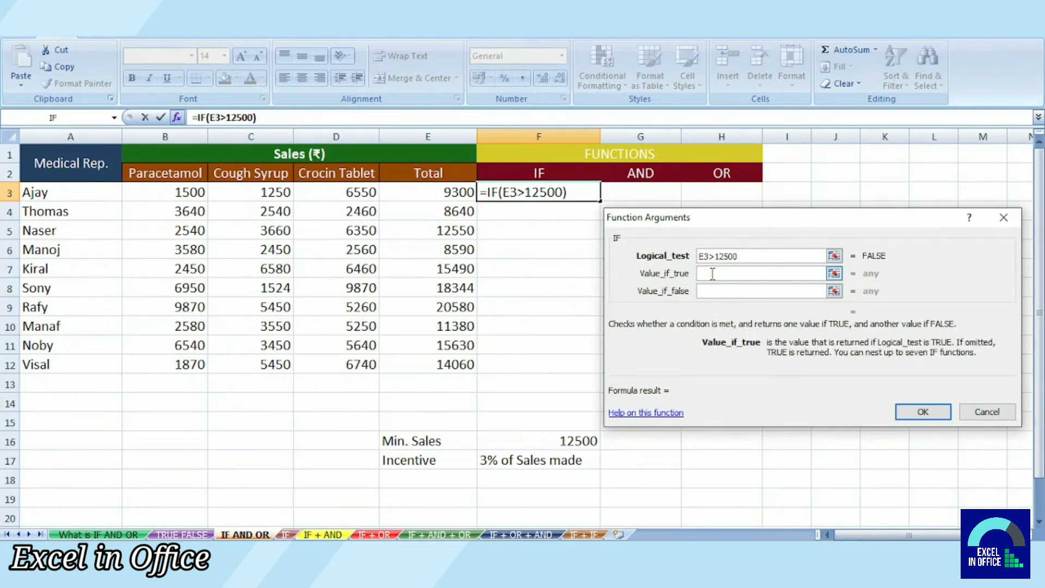
{"action": "left_click", "coordinate": [460, 193]}
{"action": "type", "text": "*3%"}
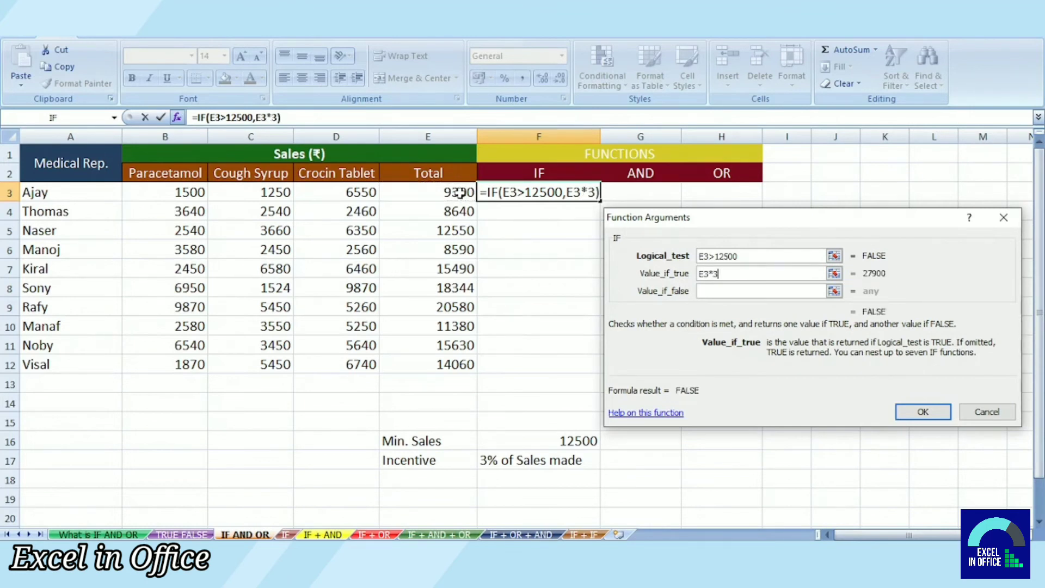
{"action": "key", "text": "Tab"}
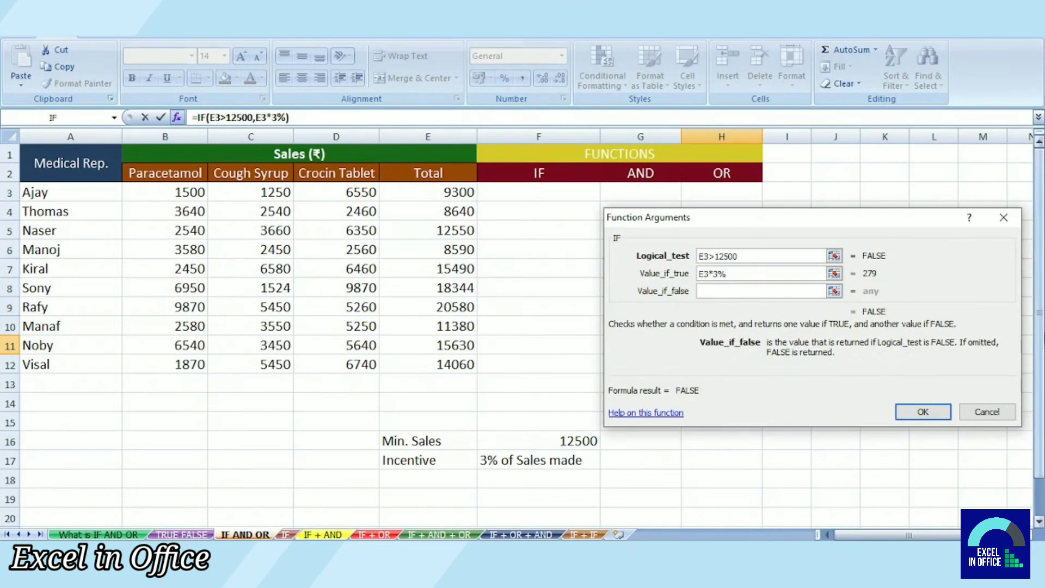
{"action": "type", "text": "Better Luck next time"}
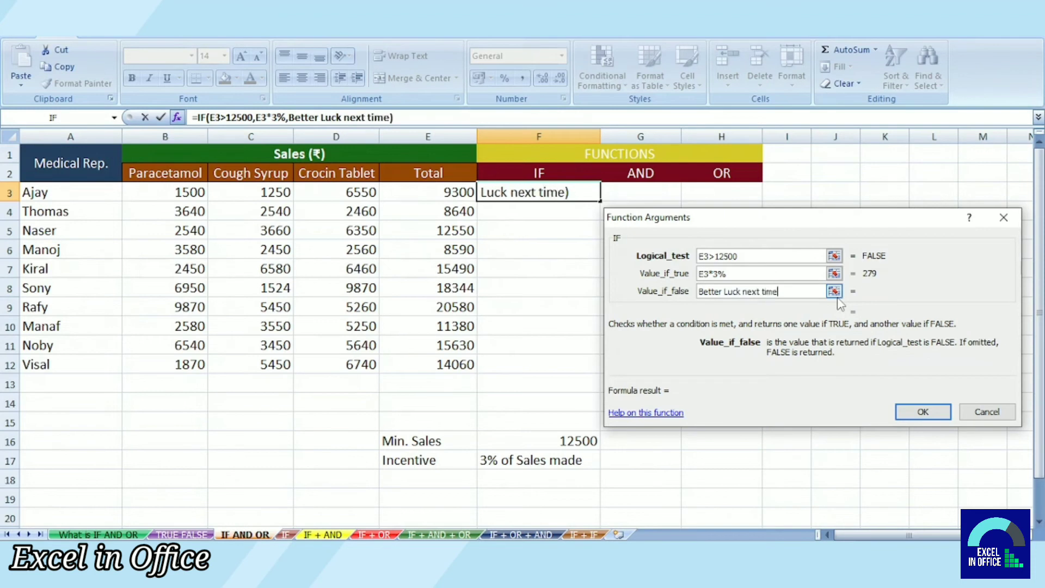
{"action": "left_click", "coordinate": [939, 414]}
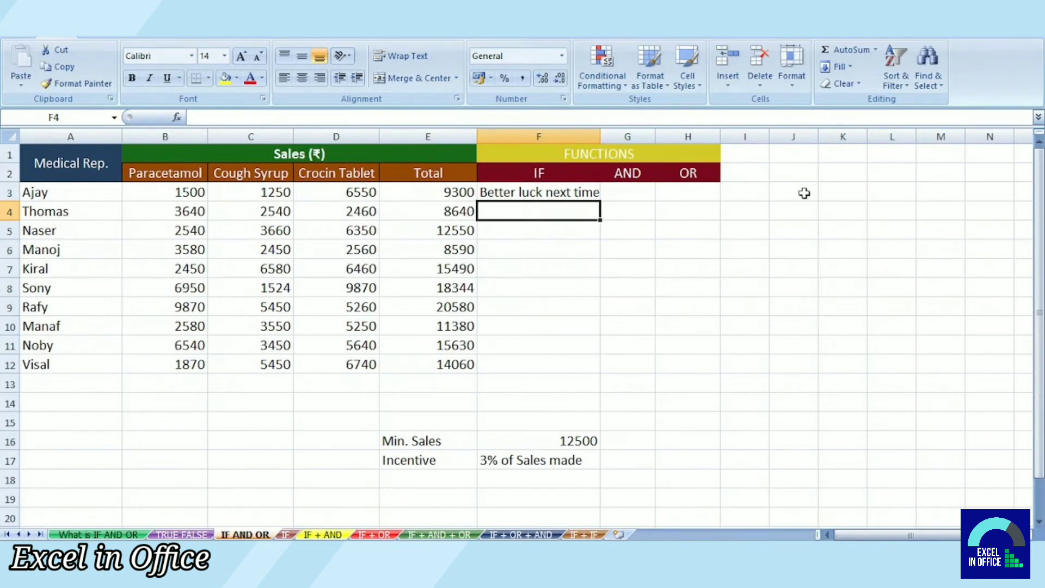
- Fill F3's IF formula down through F12 for all ten reps
{"action": "left_click", "coordinate": [593, 193]}
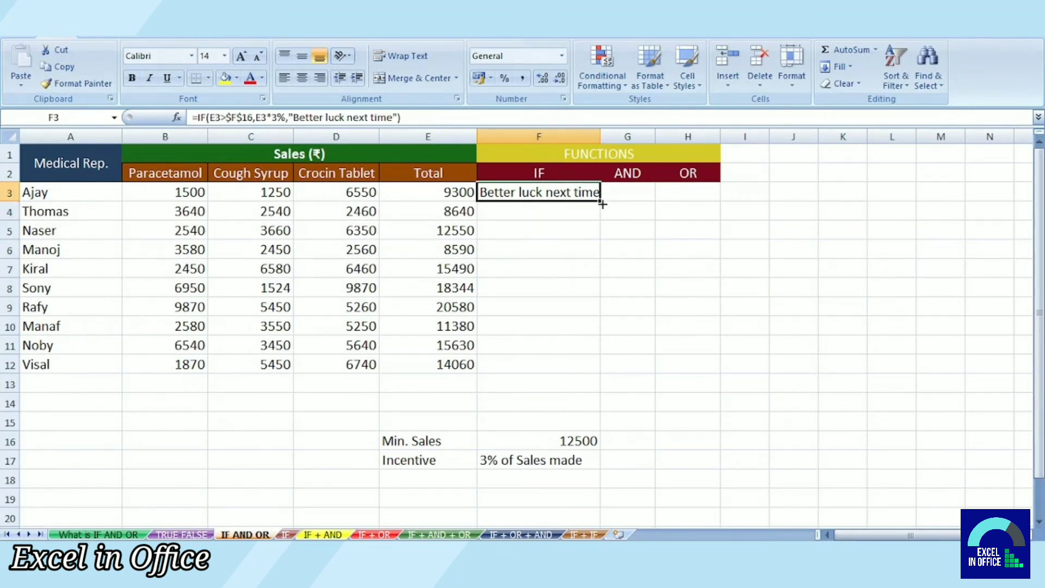
{"action": "double_click", "coordinate": [603, 204]}
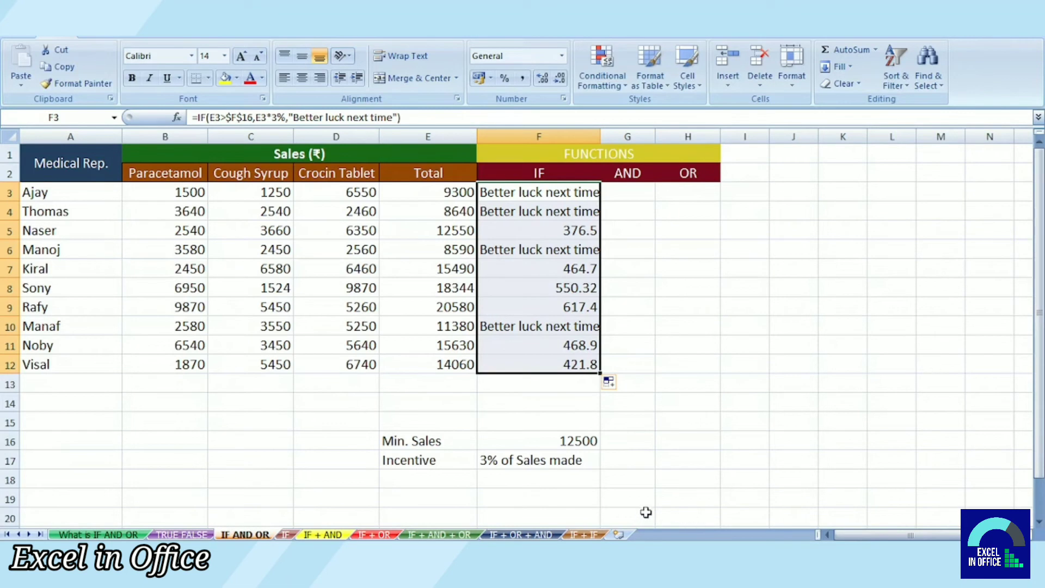
{"action": "left_click", "coordinate": [632, 457]}
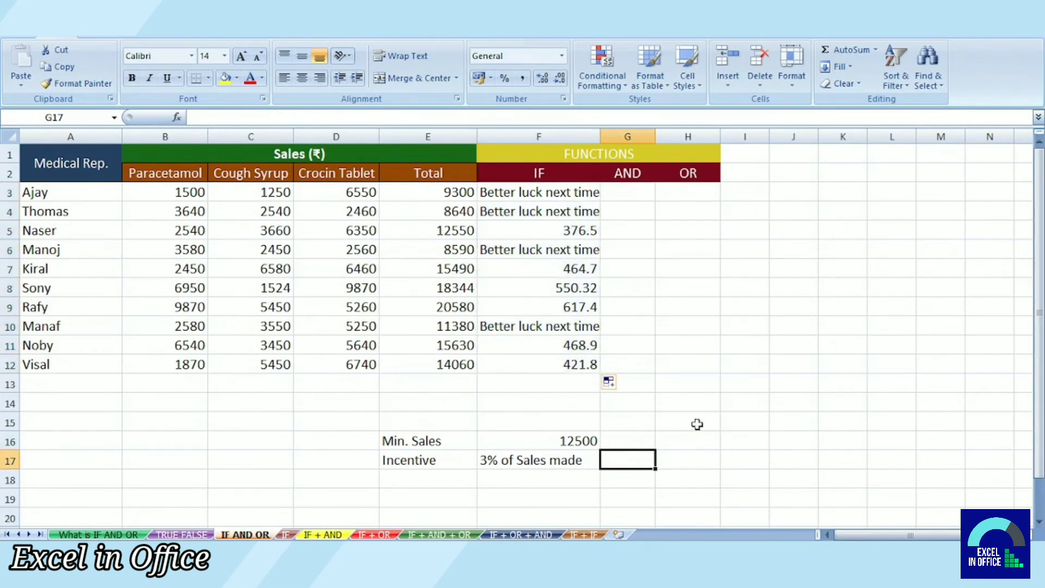
- Enter 2500 in G16 and the note 'True? False?' in G18
{"action": "left_click", "coordinate": [633, 174]}
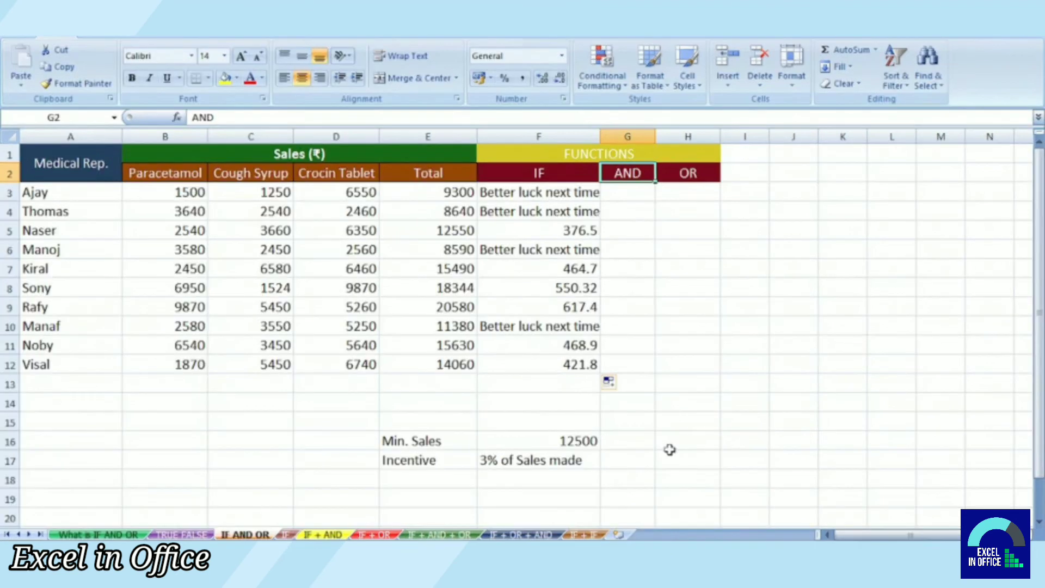
{"action": "left_click", "coordinate": [627, 441]}
{"action": "type", "text": "2500"}
{"action": "key", "text": "Return"}
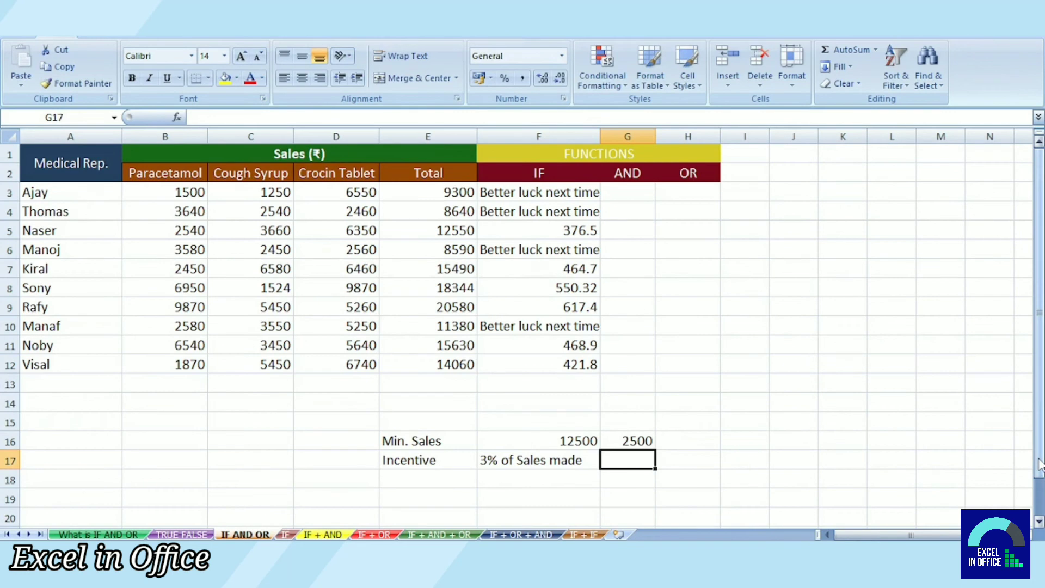
{"action": "key", "text": "Return"}
{"action": "type", "text": "True ? False?"}
{"action": "key", "text": "Return"}
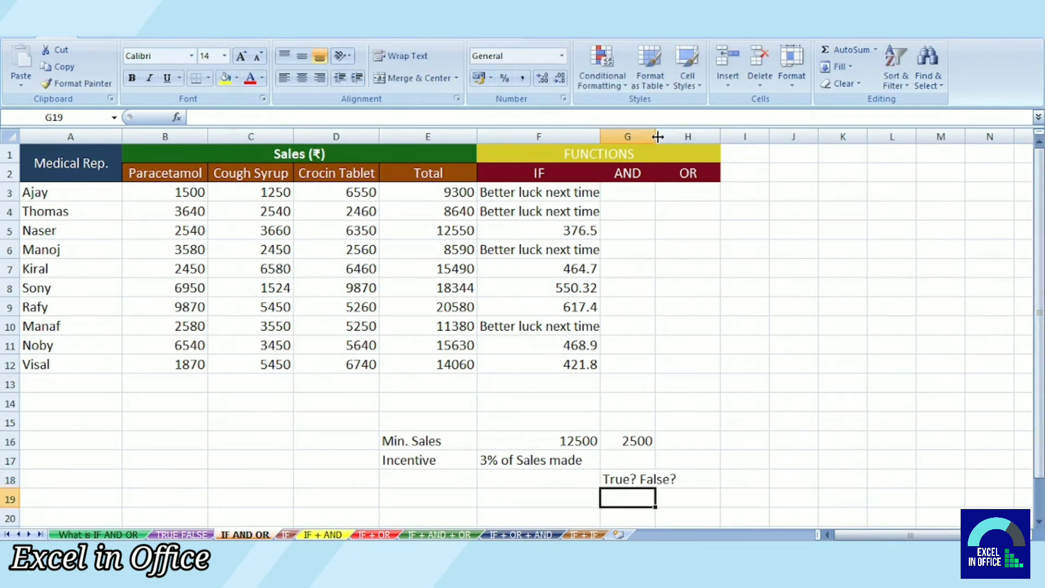
{"action": "left_click", "coordinate": [640, 194]}
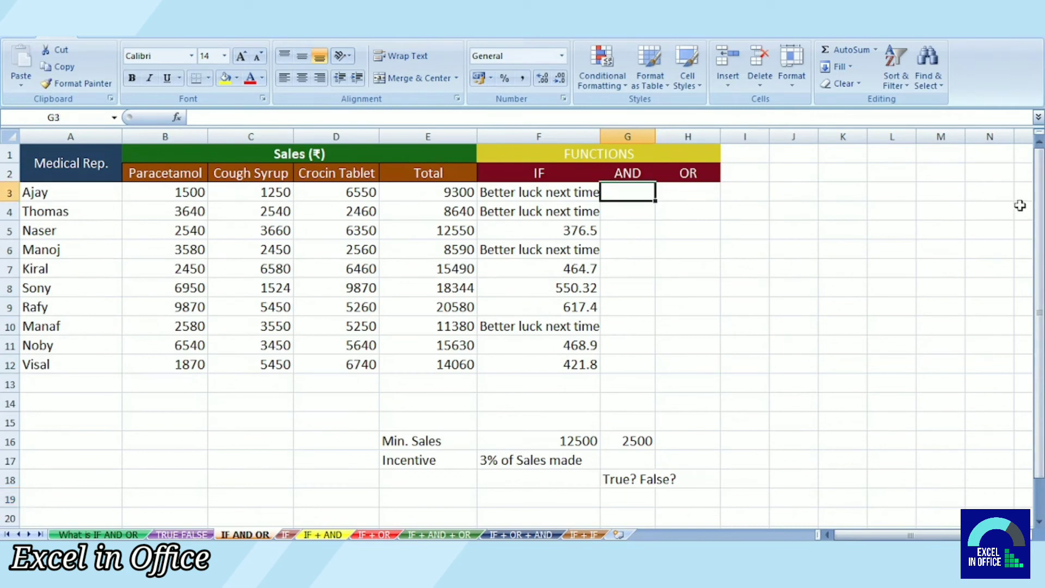
- Start an AND formula in G3 with the first condition B3>$G$16
{"action": "type", "text": "="}
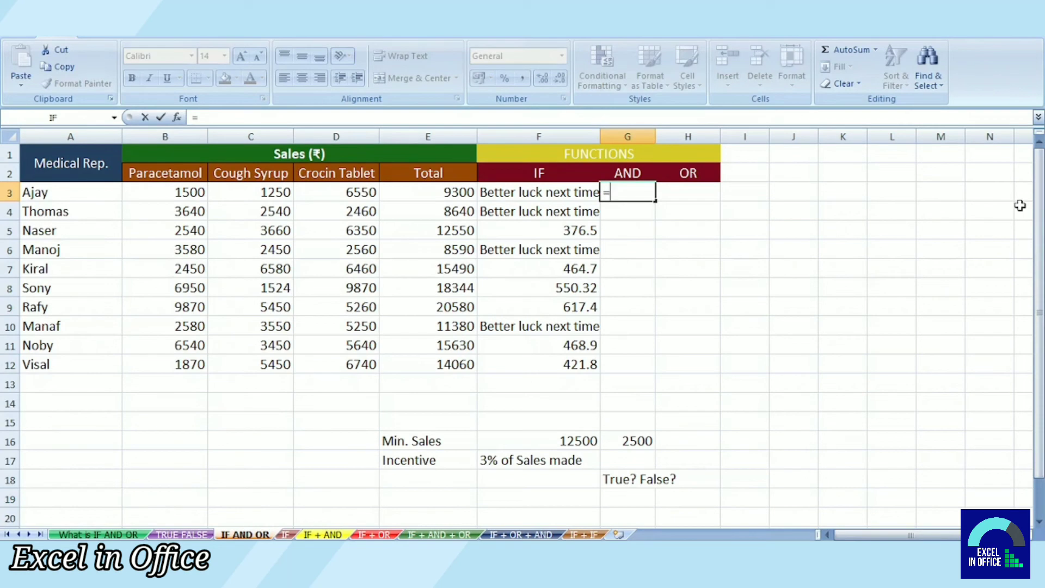
{"action": "type", "text": "AND"}
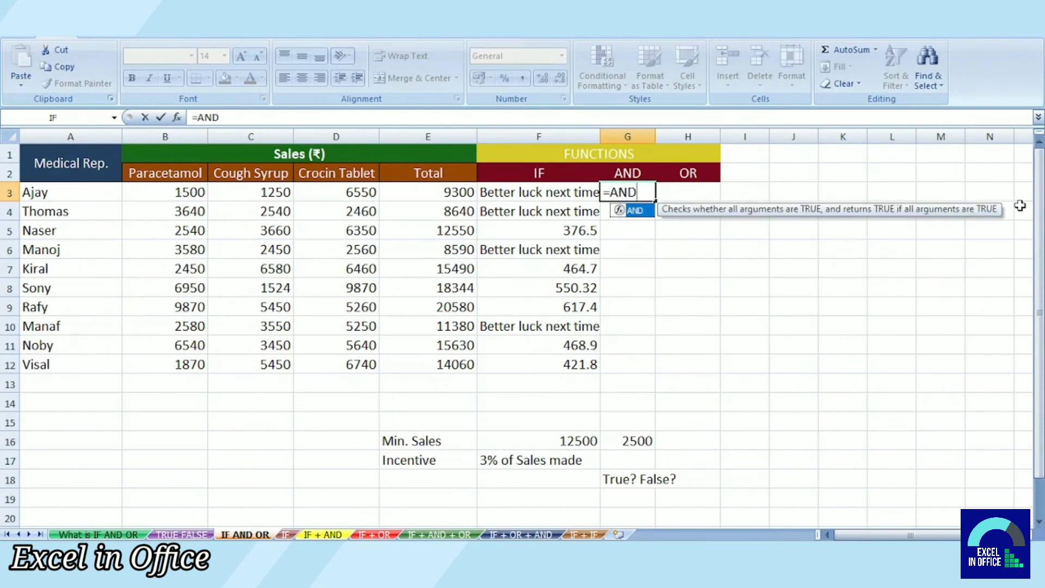
{"action": "type", "text": "("}
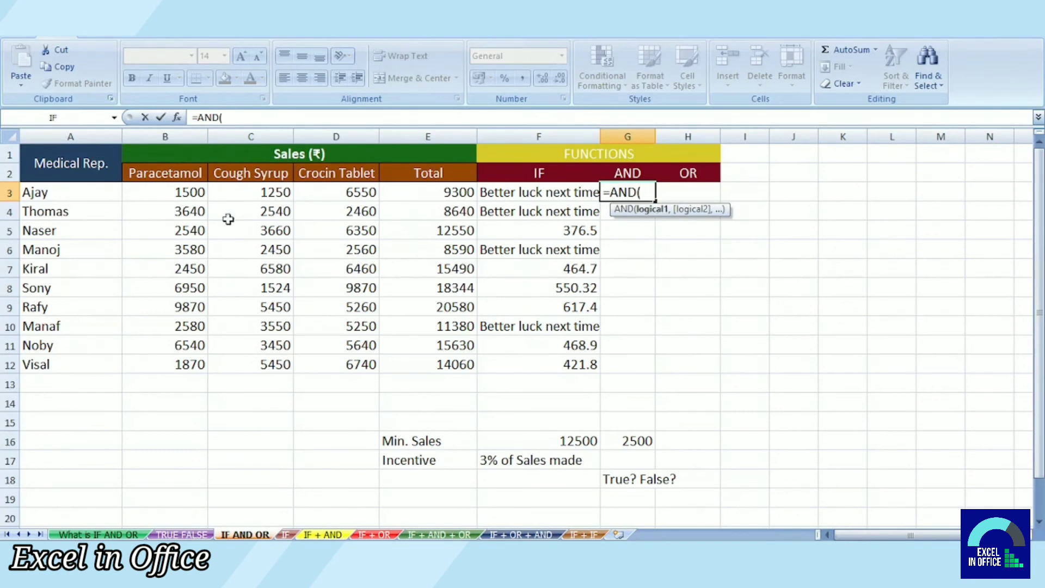
{"action": "left_click", "coordinate": [196, 192]}
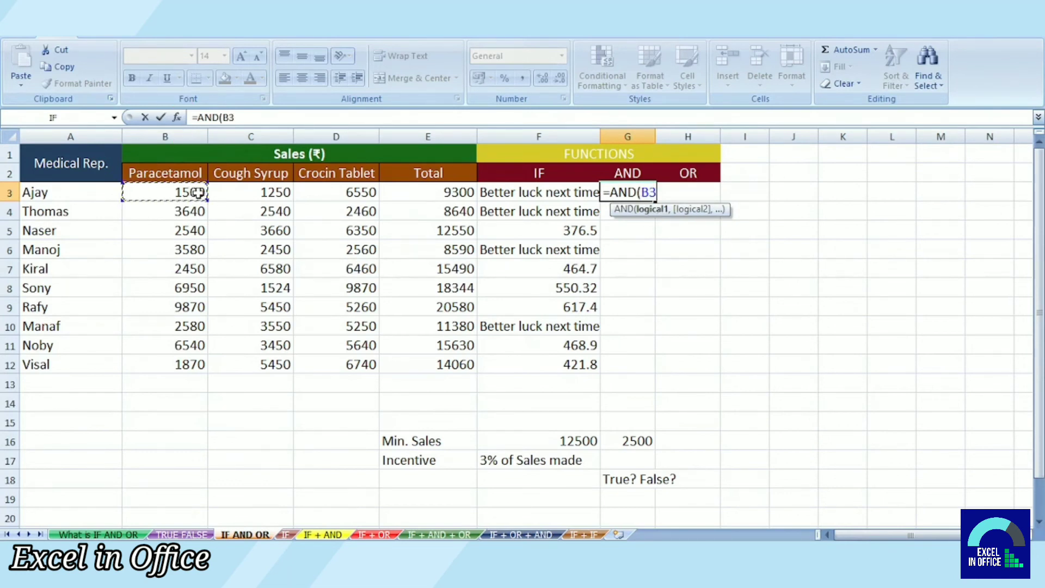
{"action": "type", "text": ">"}
{"action": "left_click", "coordinate": [629, 440]}
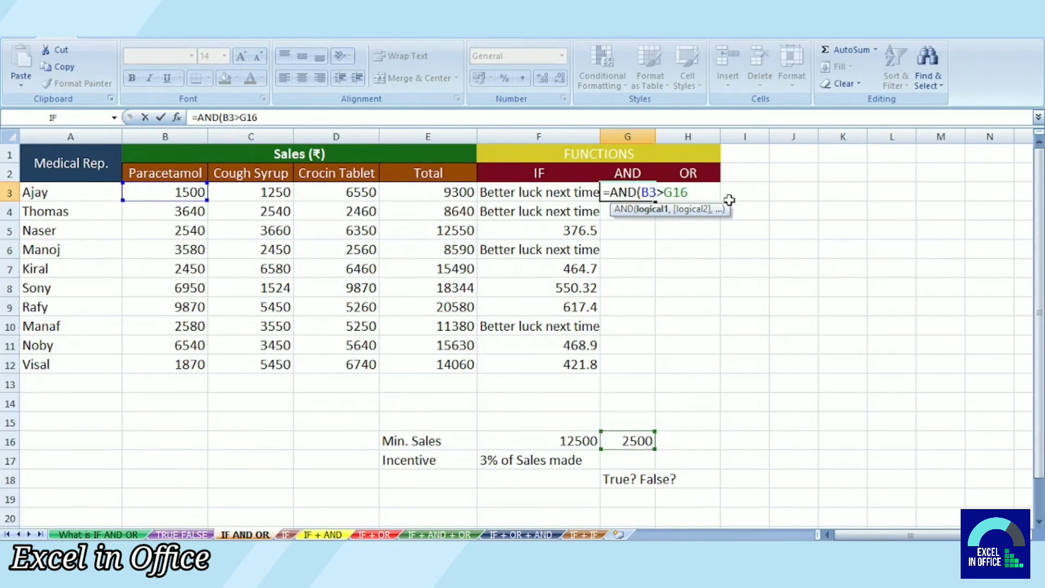
{"action": "key", "text": "F4"}
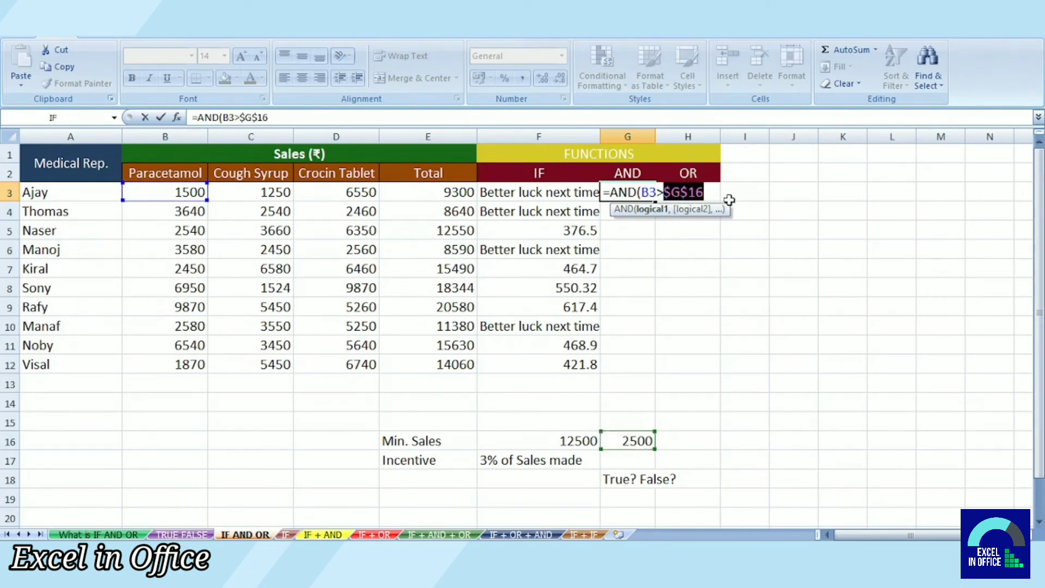
{"action": "left_click", "coordinate": [709, 195]}
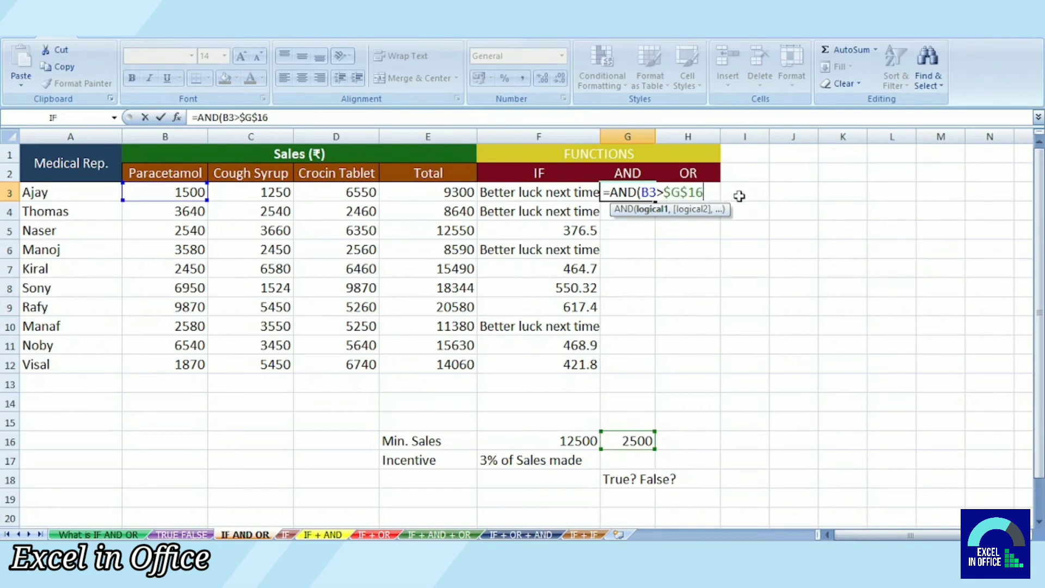
{"action": "type", "text": ","}
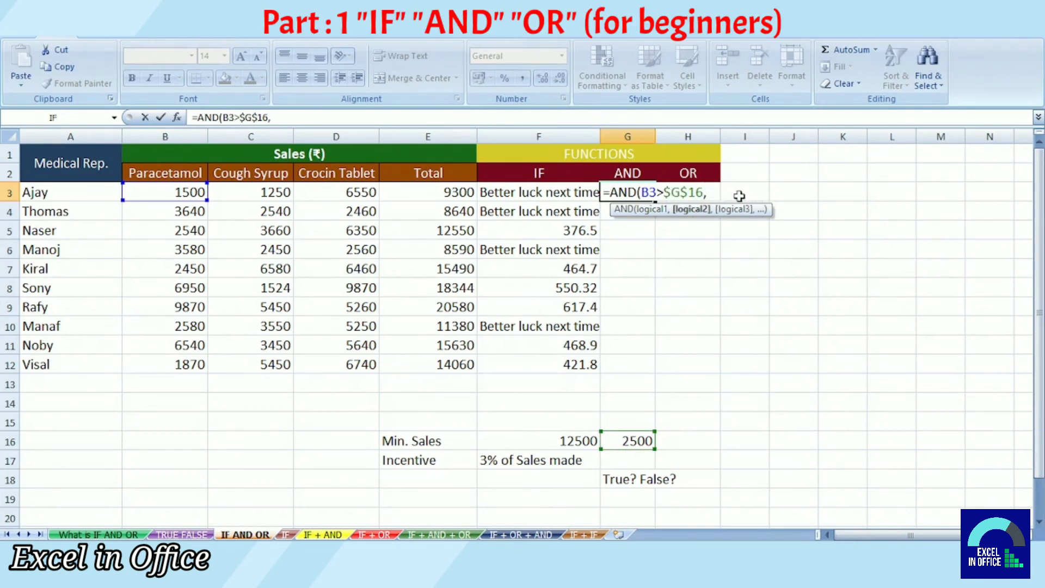
- Add the second condition C3>$G$16 to the AND formula
{"action": "left_click", "coordinate": [282, 192]}
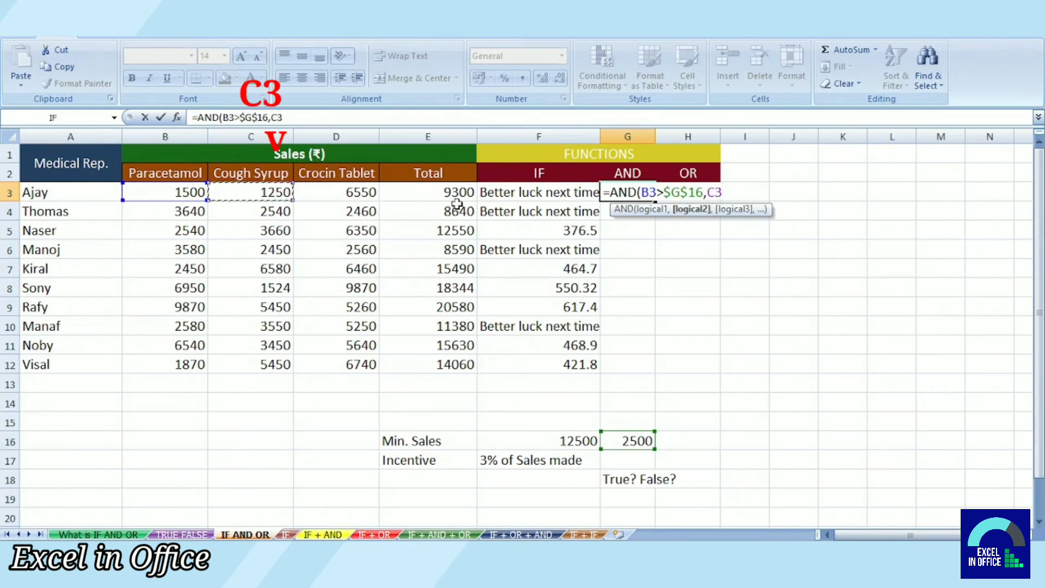
{"action": "type", "text": ">"}
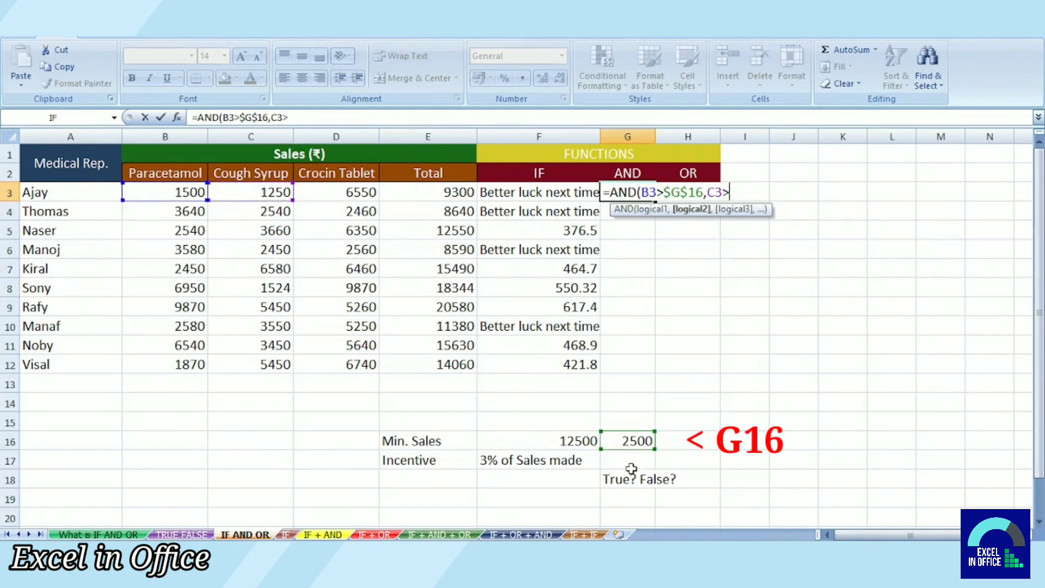
{"action": "left_click", "coordinate": [633, 442]}
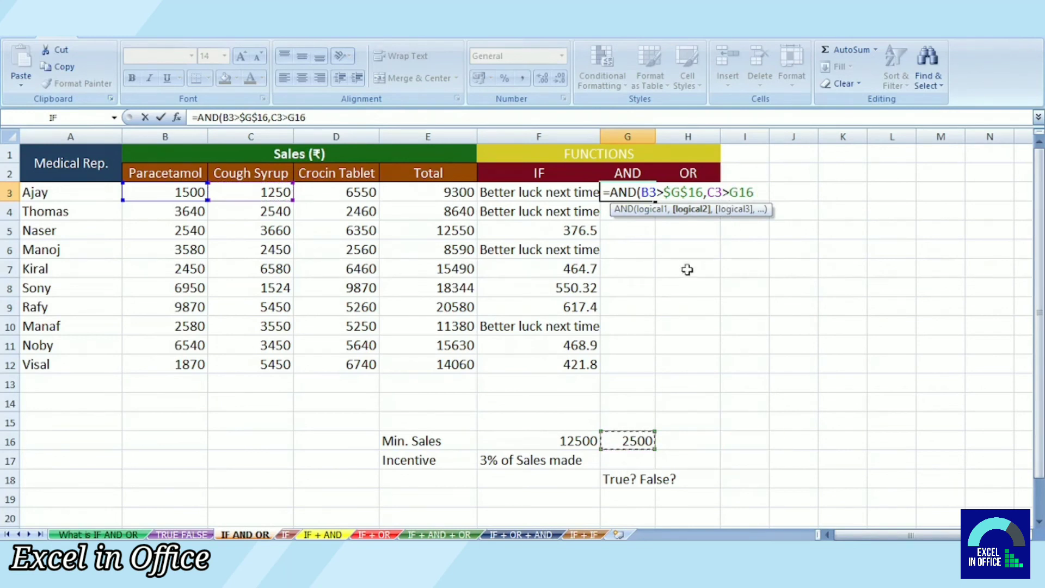
{"action": "left_click", "coordinate": [745, 186]}
{"action": "double_click", "coordinate": [745, 191]}
{"action": "key", "text": "F4"}
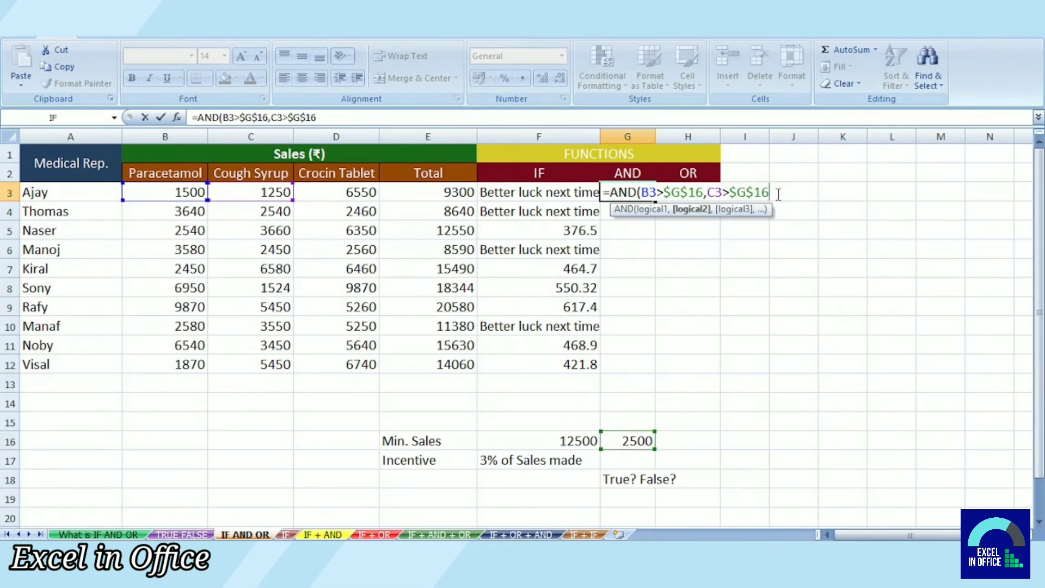
{"action": "type", "text": ","}
- Add the third condition D3>$G$16, close the bracket and enter the formula
{"action": "left_click", "coordinate": [337, 192]}
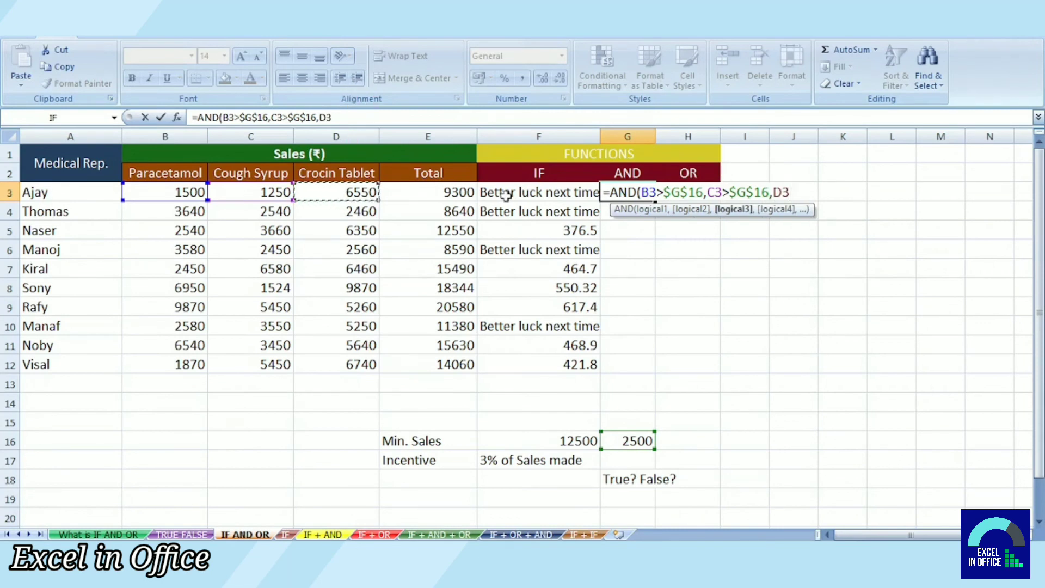
{"action": "type", "text": ">"}
{"action": "left_click", "coordinate": [644, 442]}
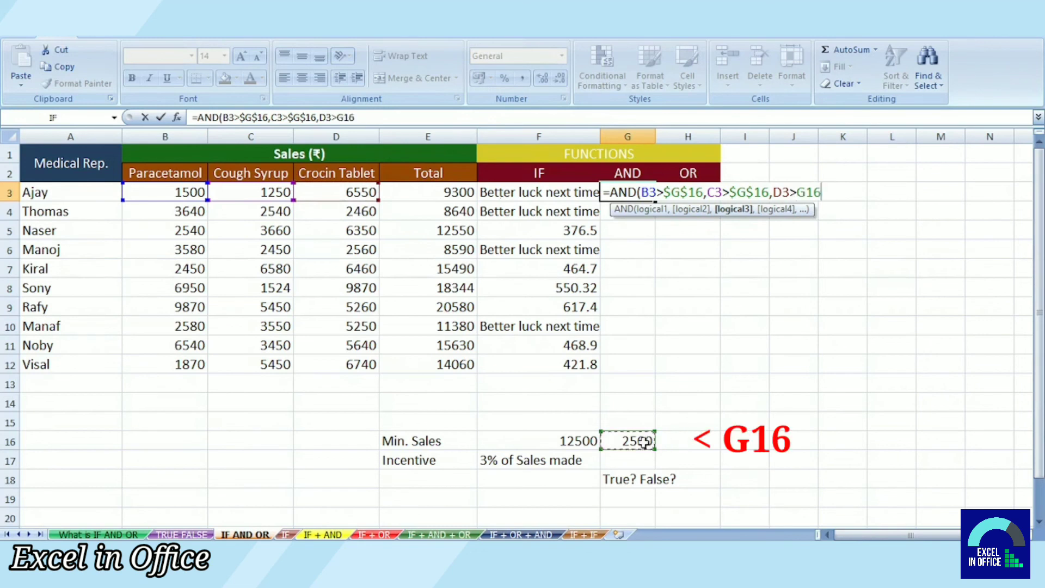
{"action": "left_click", "coordinate": [815, 190]}
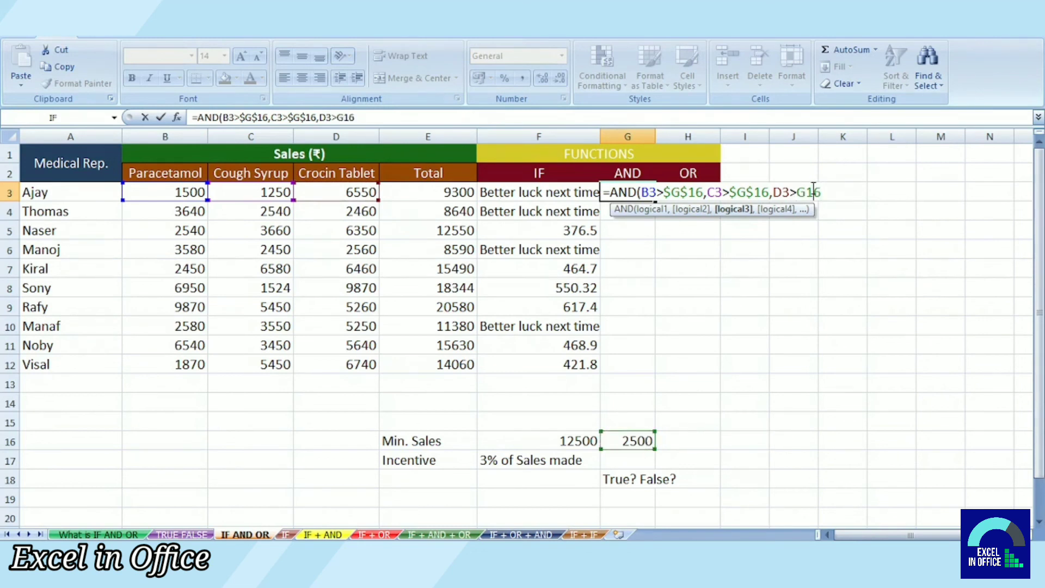
{"action": "key", "text": "F4"}
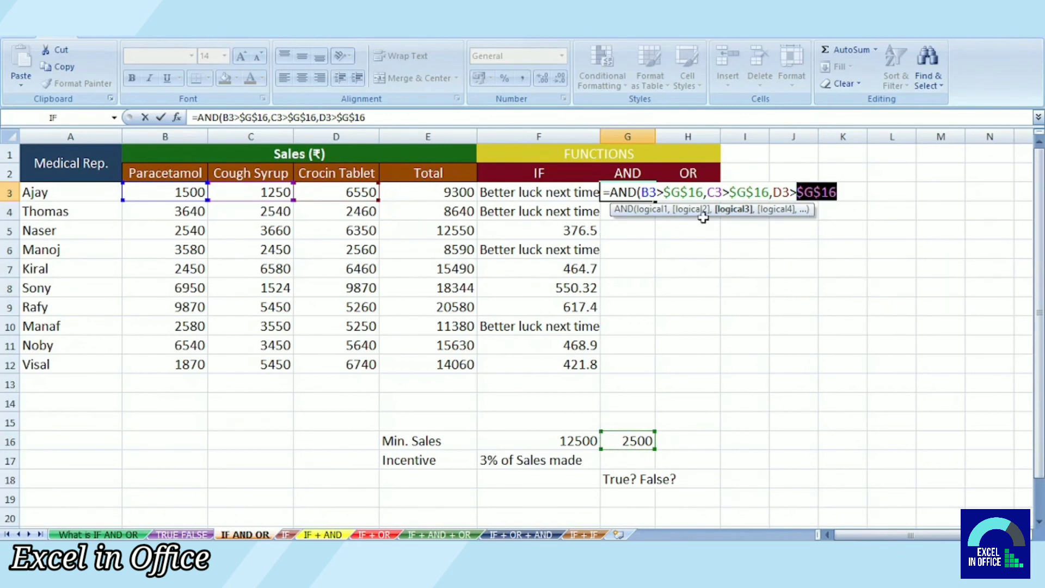
{"action": "left_click", "coordinate": [843, 193]}
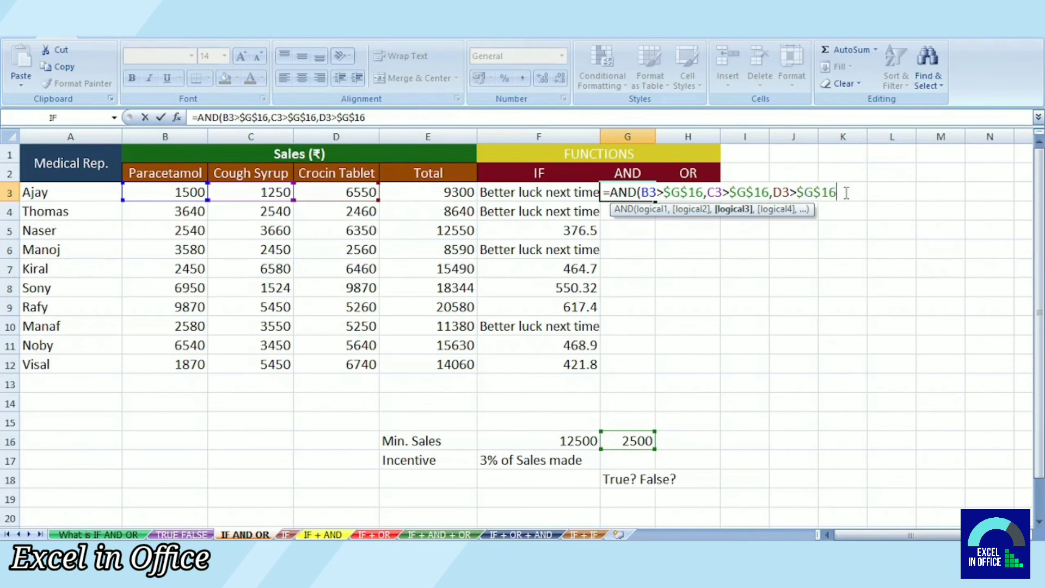
{"action": "type", "text": ")"}
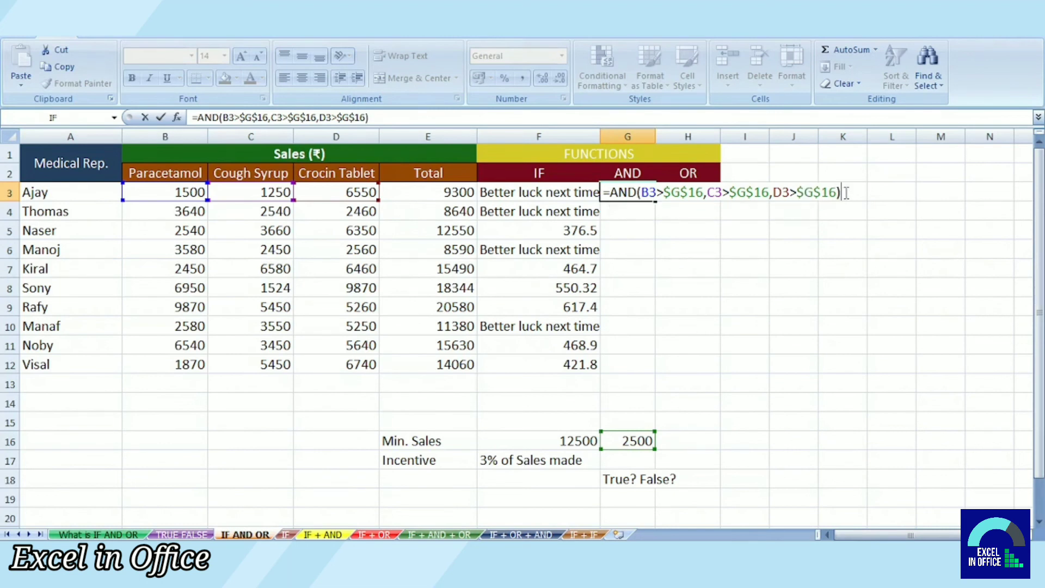
{"action": "key", "text": "Return"}
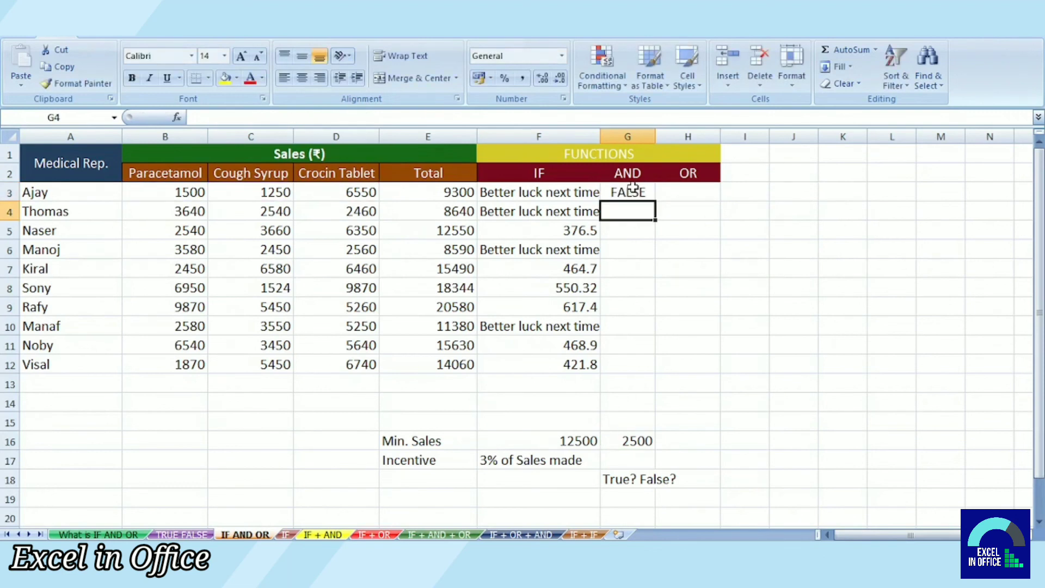
- Check Ajay's sales against the result and fill the AND formula down to G12
{"action": "left_click", "coordinate": [632, 189]}
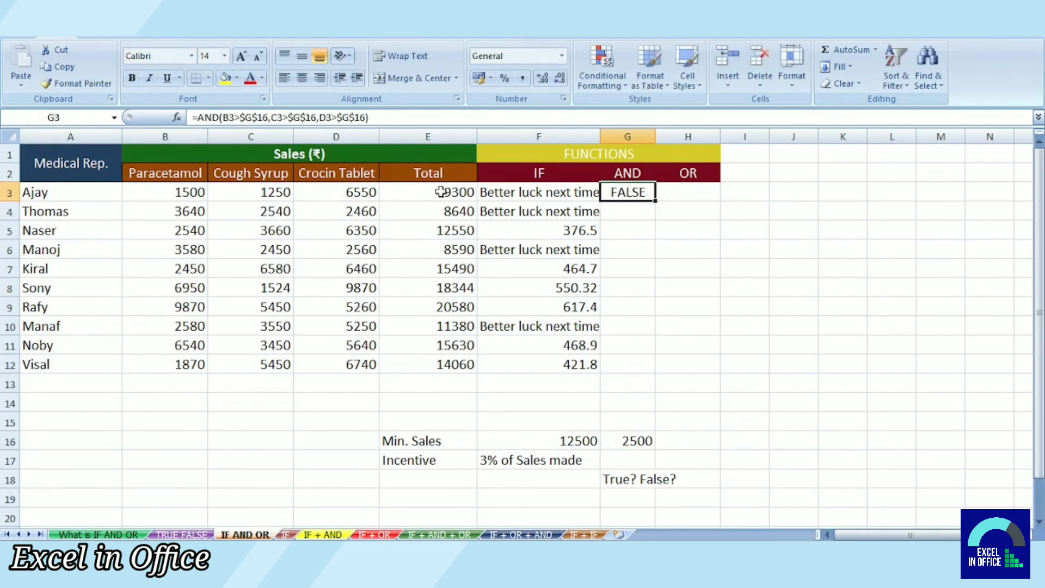
{"action": "left_click", "coordinate": [362, 197]}
{"action": "left_click", "coordinate": [187, 193]}
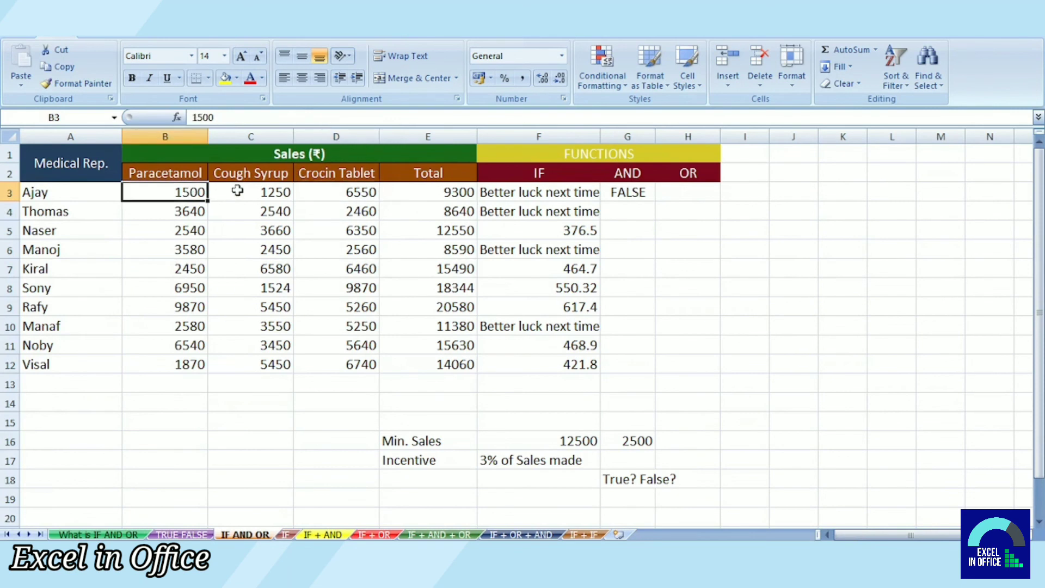
{"action": "left_click_drag", "start_coordinate": [266, 191], "coordinate": [194, 192]}
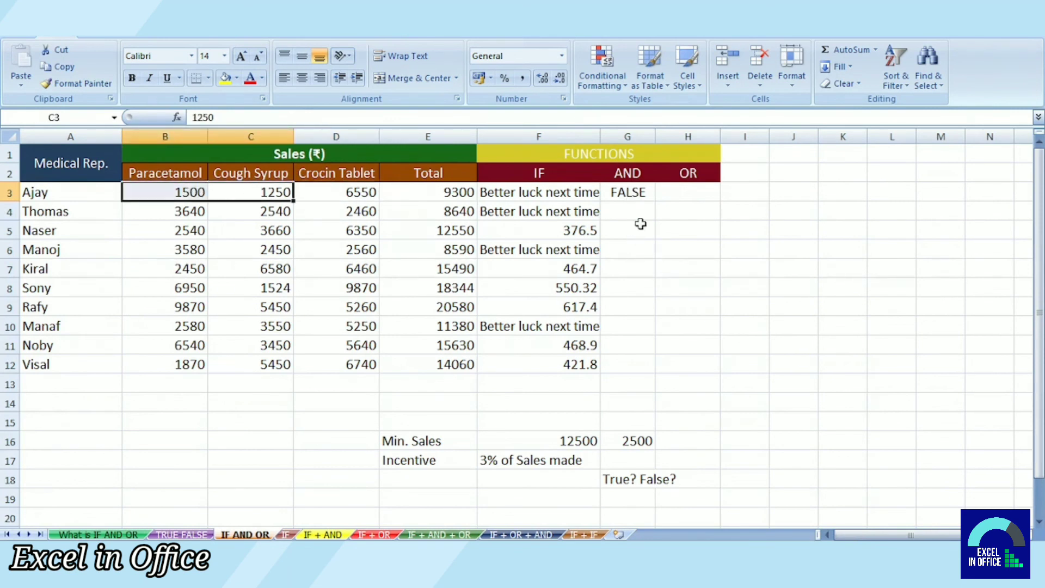
{"action": "left_click", "coordinate": [642, 193]}
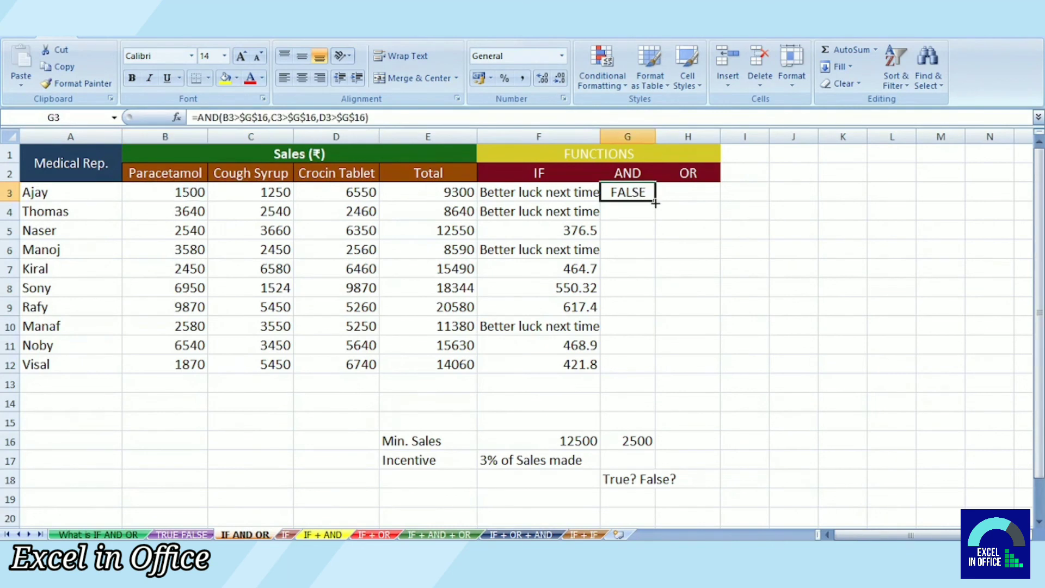
{"action": "double_click", "coordinate": [655, 203]}
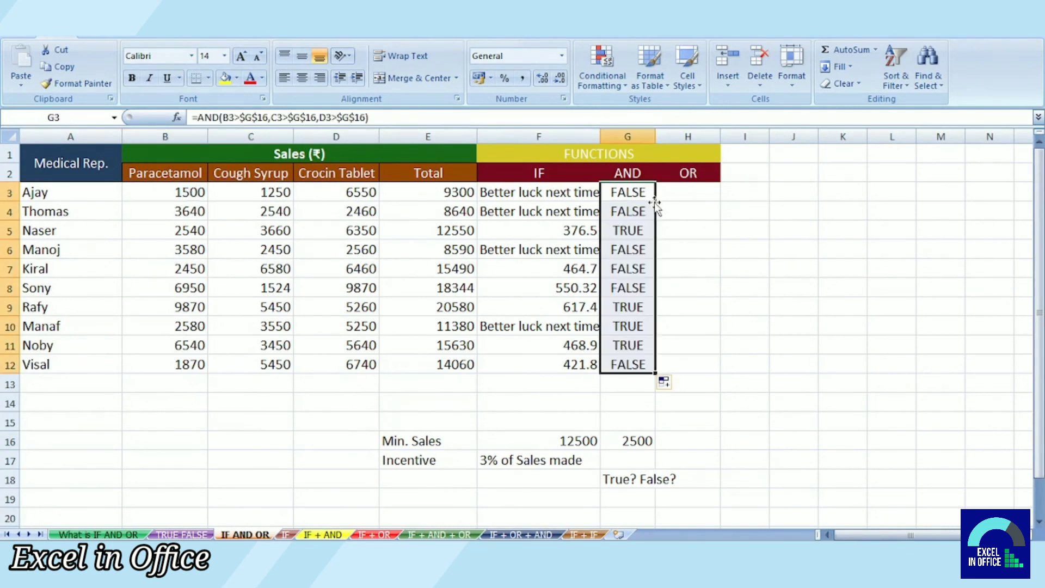
{"action": "left_click", "coordinate": [803, 308]}
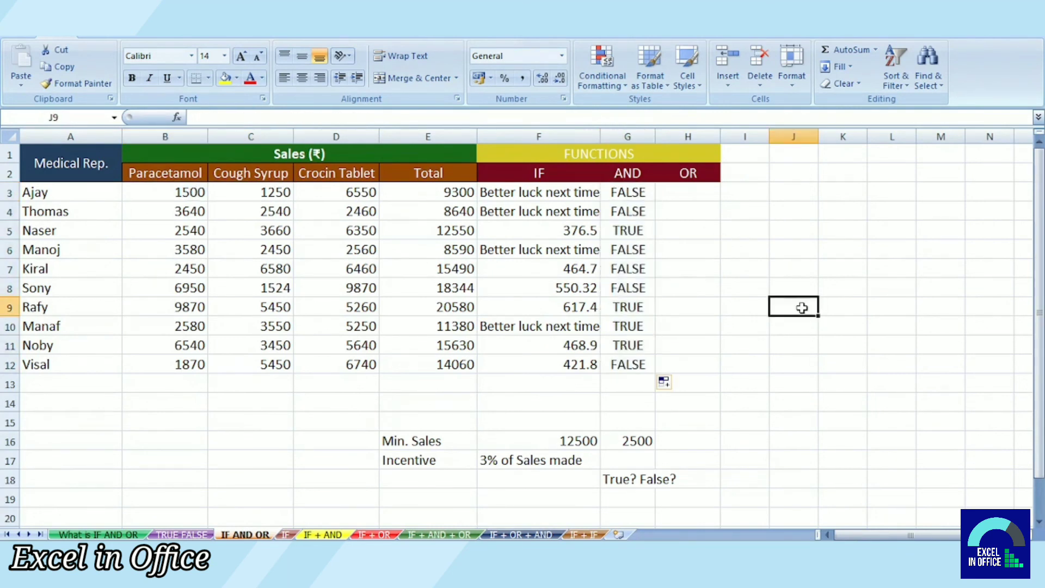
{"action": "left_click", "coordinate": [632, 232]}
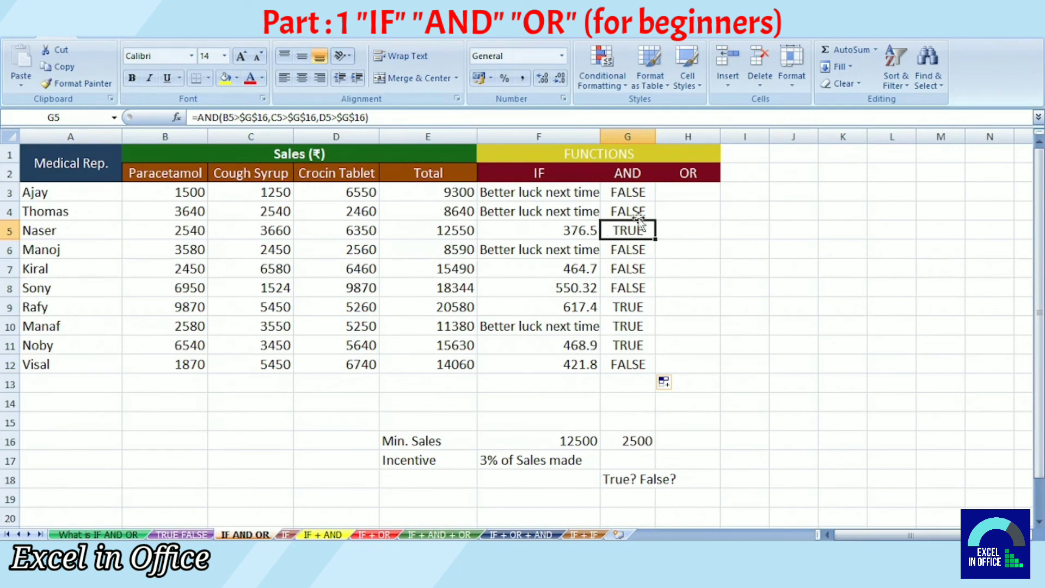
{"action": "left_click", "coordinate": [635, 193]}
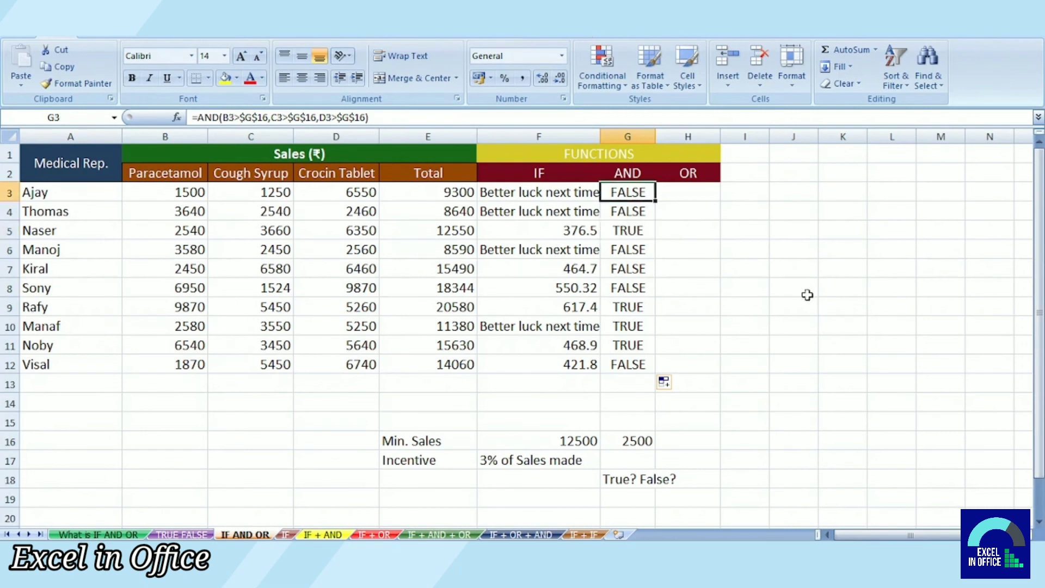
- Show the argument breakdown of G3's AND formula and move it aside to reveal rows 3–5
{"action": "left_click", "coordinate": [178, 117]}
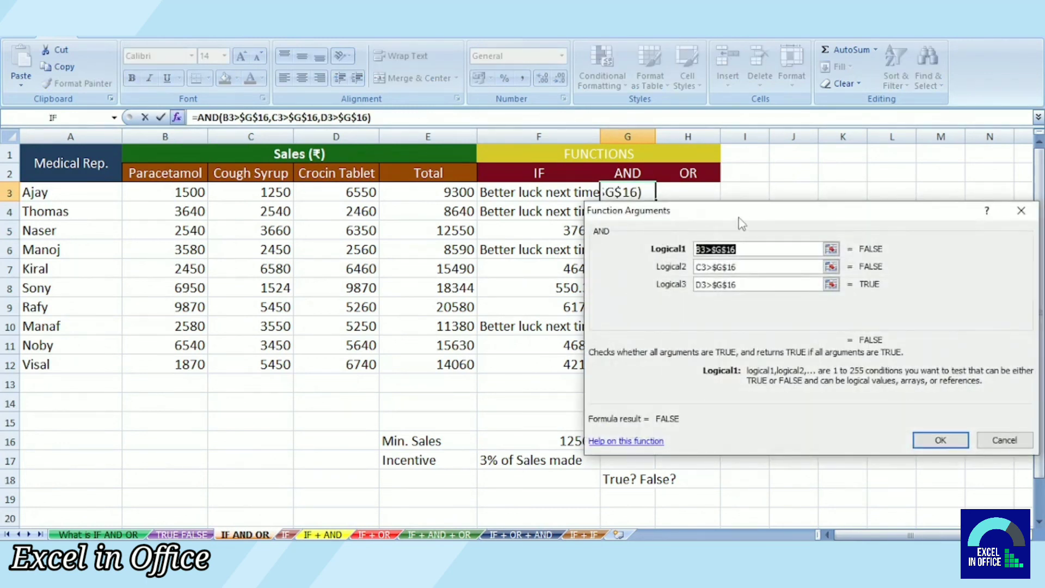
{"action": "left_click_drag", "start_coordinate": [733, 221], "coordinate": [524, 199]}
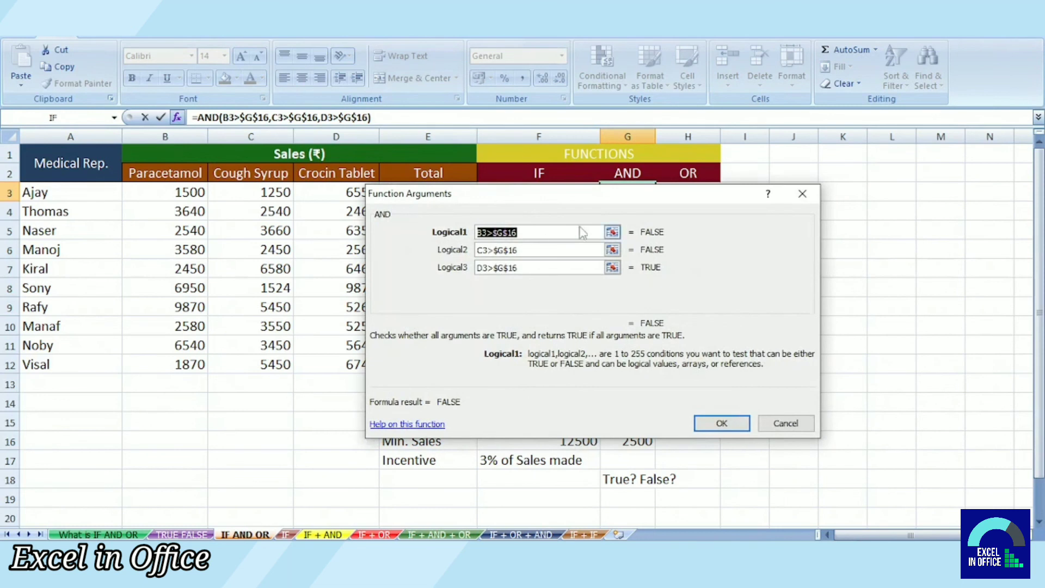
{"action": "left_click_drag", "start_coordinate": [599, 194], "coordinate": [582, 249]}
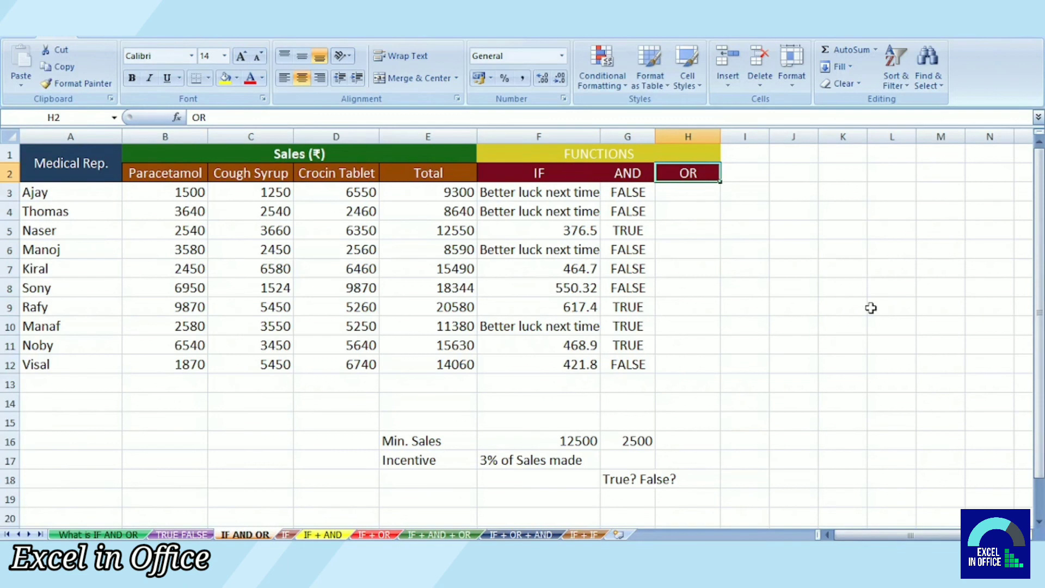
- Enter 2500 as the OR threshold in H16 and auto-fit column G
{"action": "left_click", "coordinate": [681, 444]}
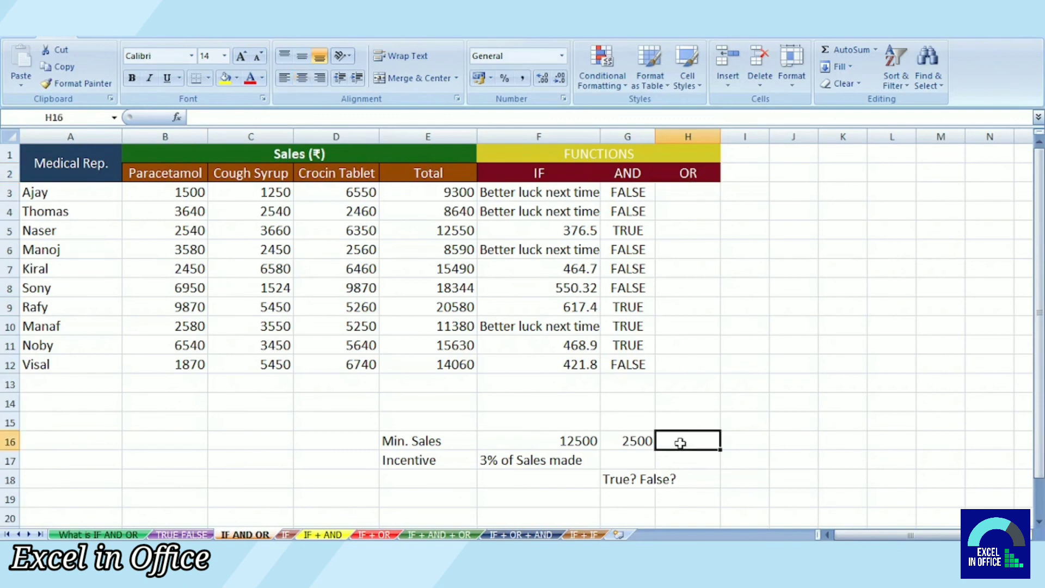
{"action": "double_click", "coordinate": [656, 140]}
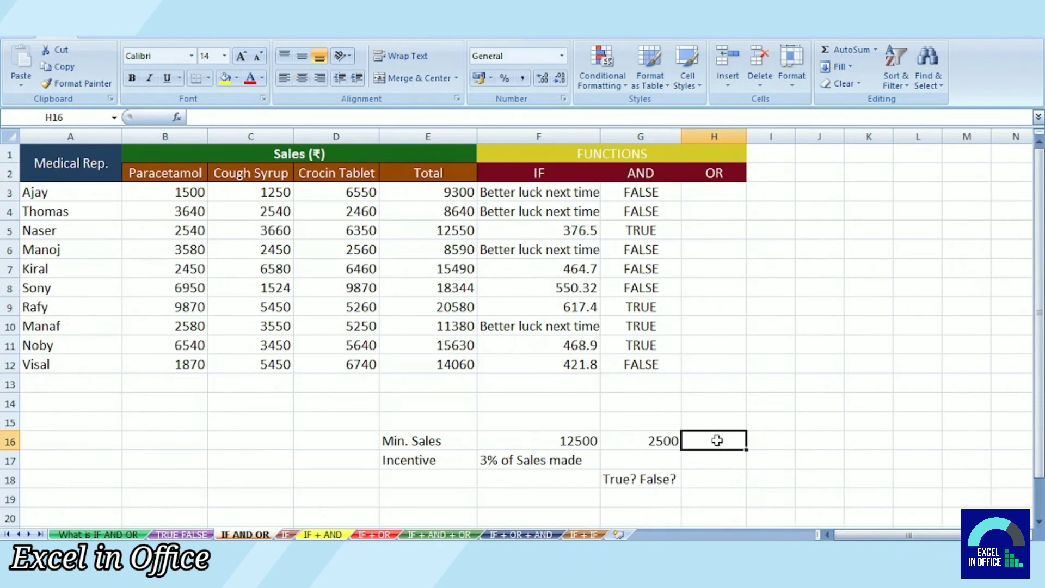
{"action": "type", "text": "2500"}
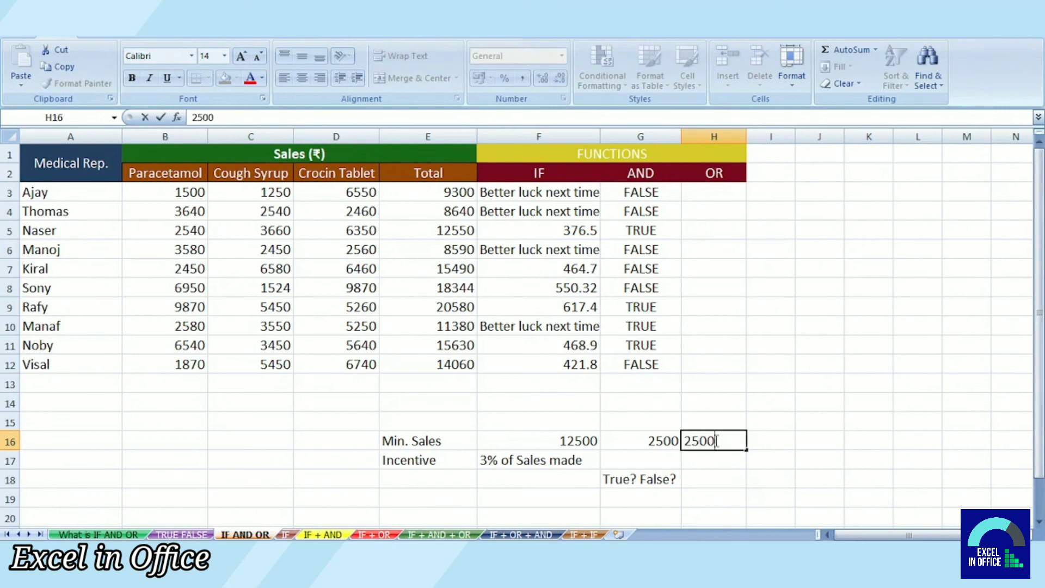
{"action": "key", "text": "Return"}
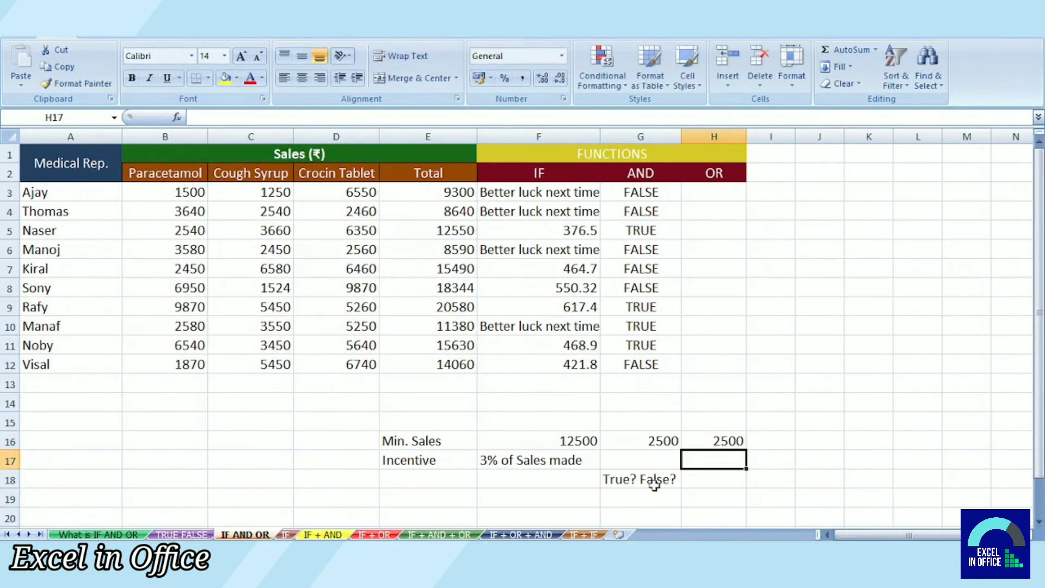
- Copy the 'True? False?' note from G18 into H18 and auto-fit column H
{"action": "left_click", "coordinate": [656, 480]}
{"action": "key", "text": "ctrl+c"}
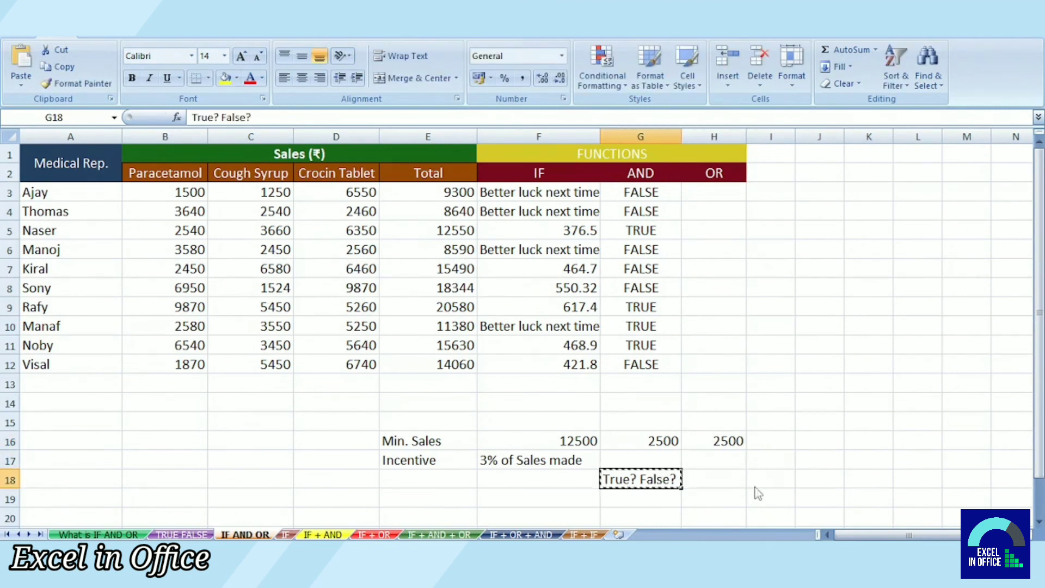
{"action": "left_click", "coordinate": [721, 479]}
{"action": "key", "text": "ctrl+v"}
{"action": "left_click", "coordinate": [826, 493]}
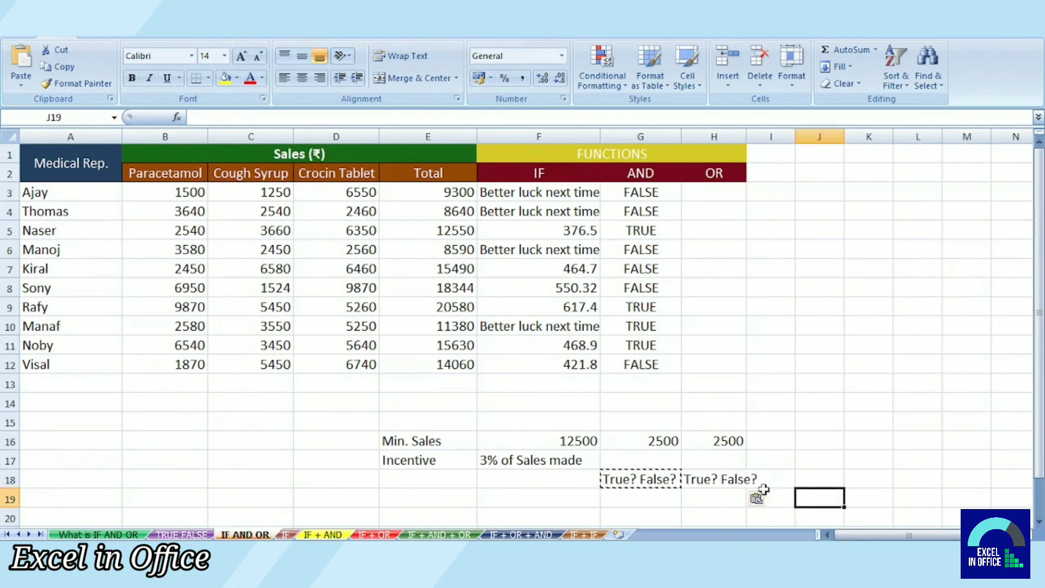
{"action": "double_click", "coordinate": [747, 131]}
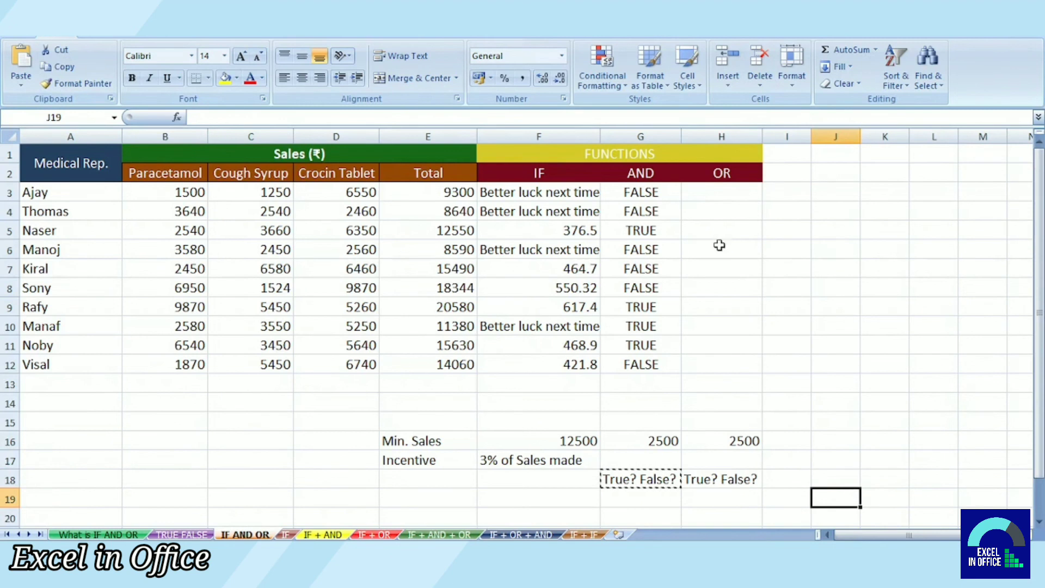
{"action": "left_click", "coordinate": [730, 189]}
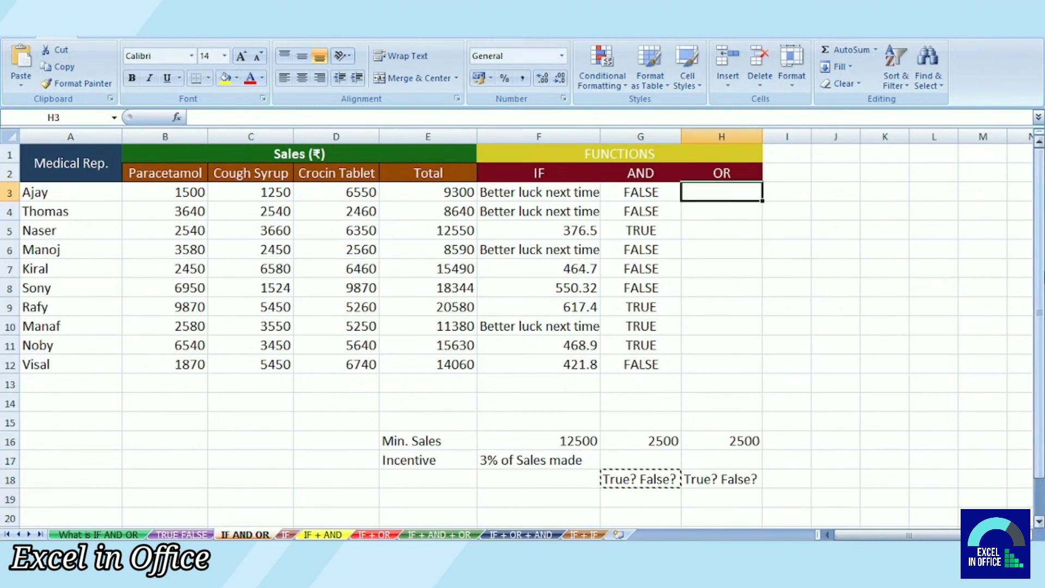
- Start an OR formula in H3 with the first test B3>$H$16
{"action": "type", "text": "="}
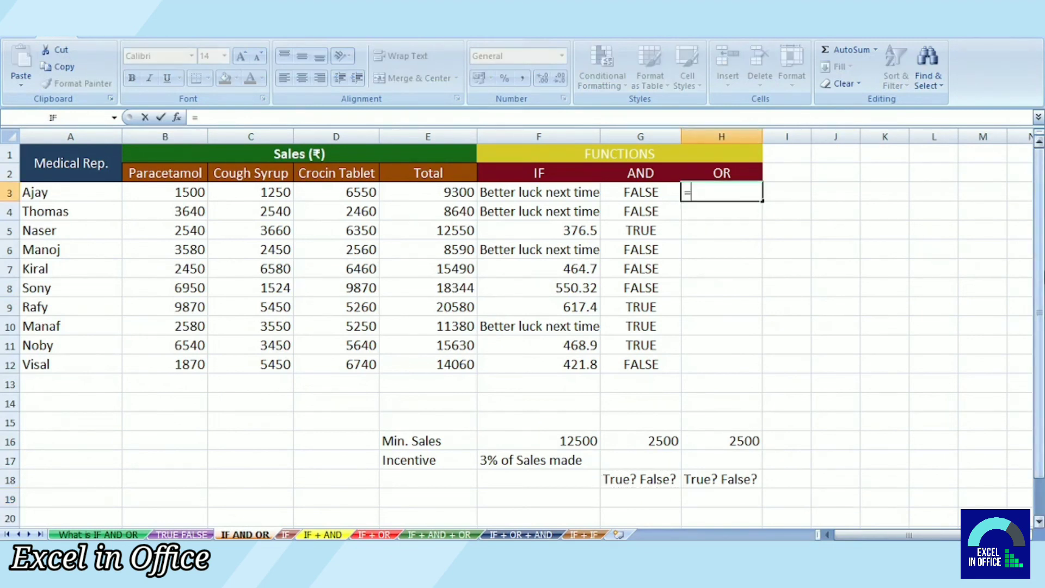
{"action": "type", "text": "O"}
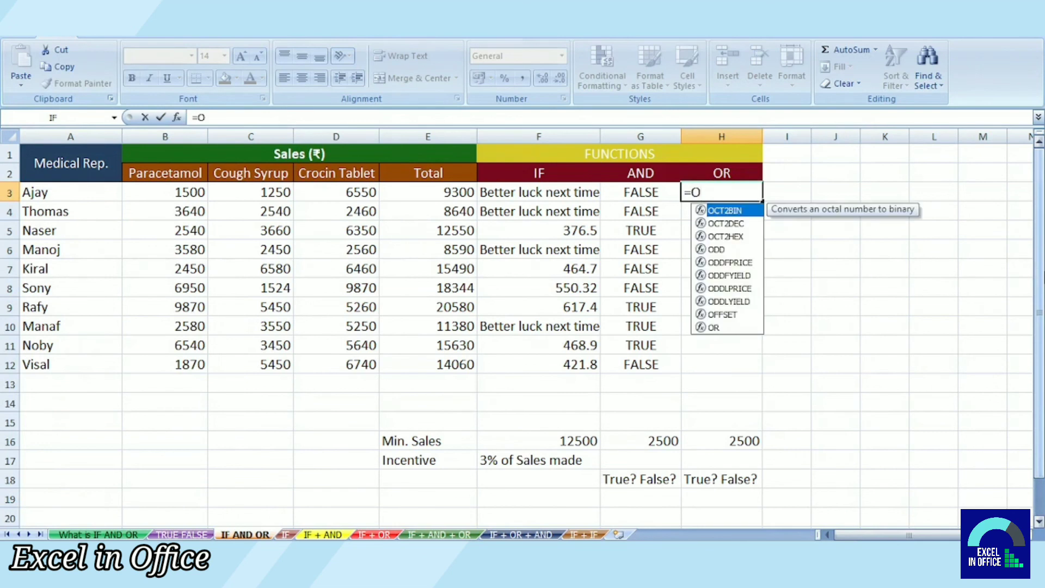
{"action": "type", "text": "R"}
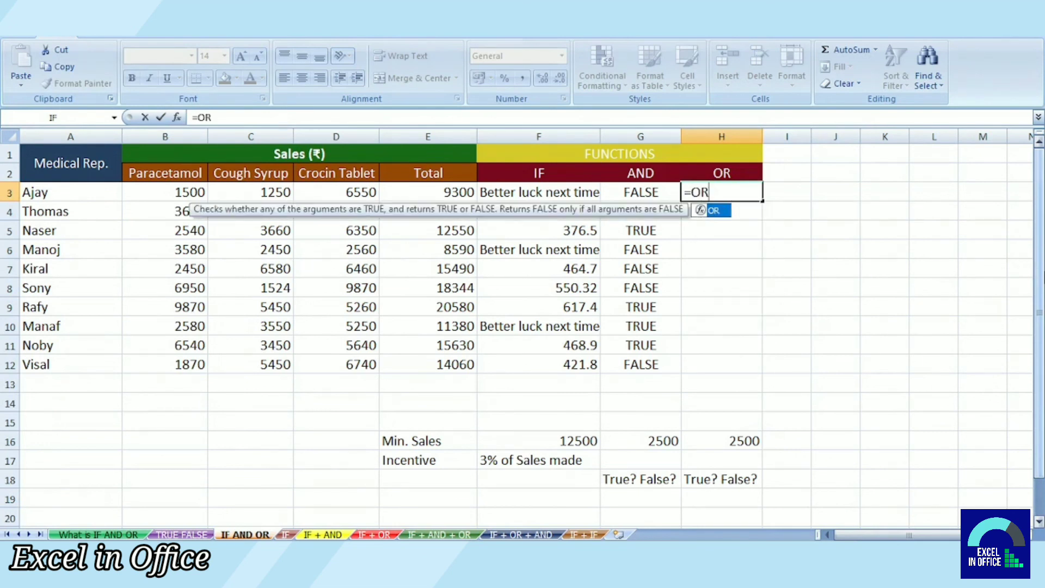
{"action": "double_click", "coordinate": [714, 210]}
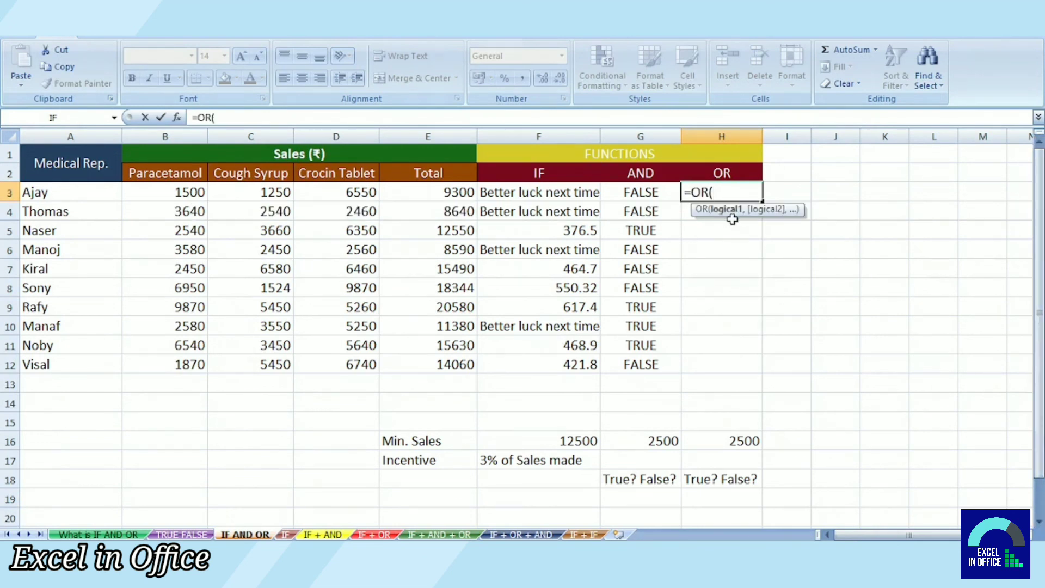
{"action": "left_click", "coordinate": [197, 194]}
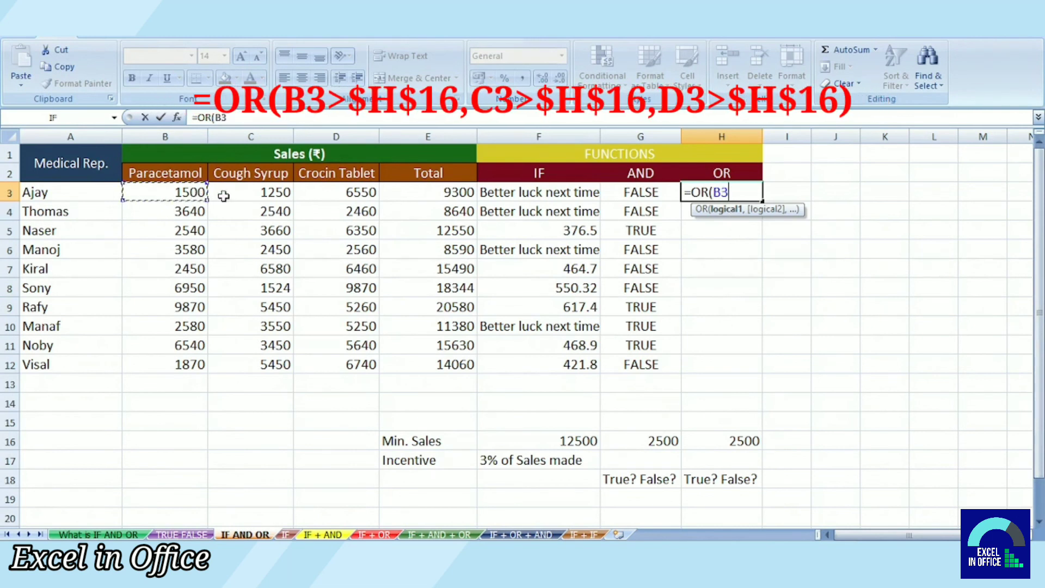
{"action": "type", "text": ">"}
{"action": "left_click", "coordinate": [743, 439]}
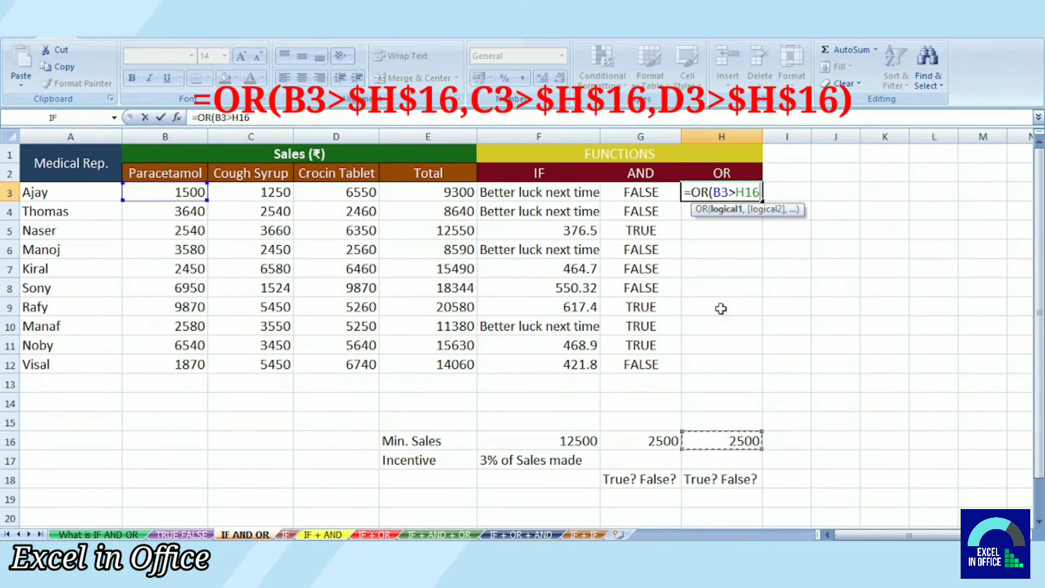
{"action": "key", "text": "F4"}
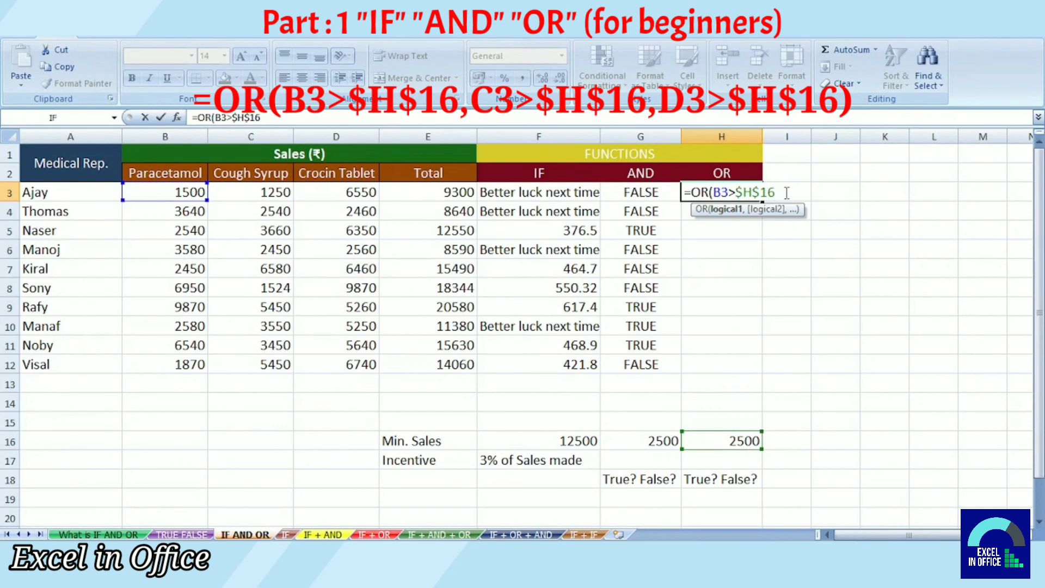
{"action": "type", "text": ","}
- Add the second OR test C3>$H$16
{"action": "left_click", "coordinate": [280, 199]}
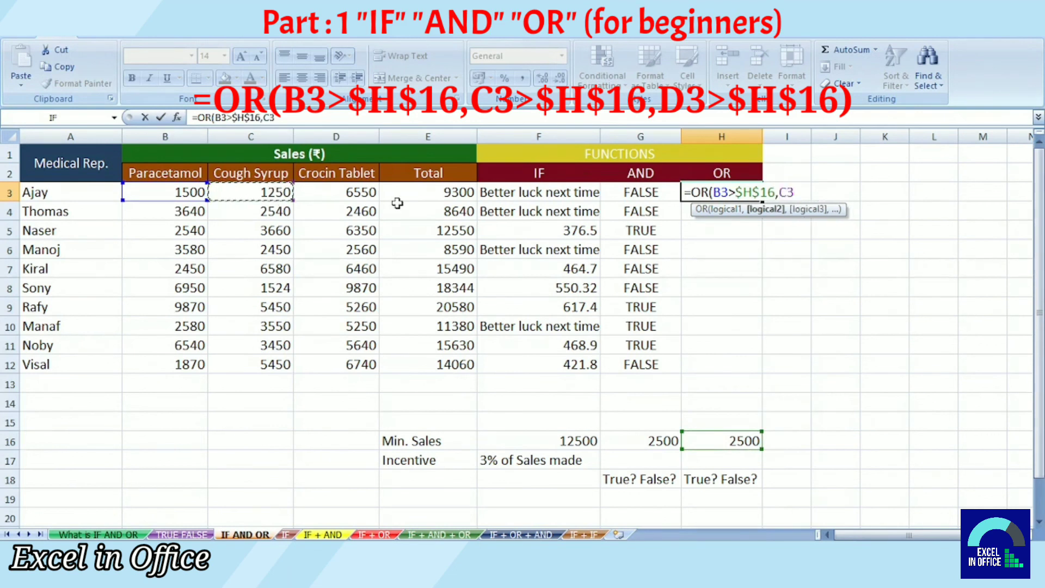
{"action": "type", "text": ">"}
{"action": "left_click", "coordinate": [730, 438]}
{"action": "key", "text": "F4"}
{"action": "type", "text": ","}
- Add the third test D3>$H$16, then close and enter the formula, giving TRUE
{"action": "left_click", "coordinate": [355, 193]}
{"action": "type", "text": ">"}
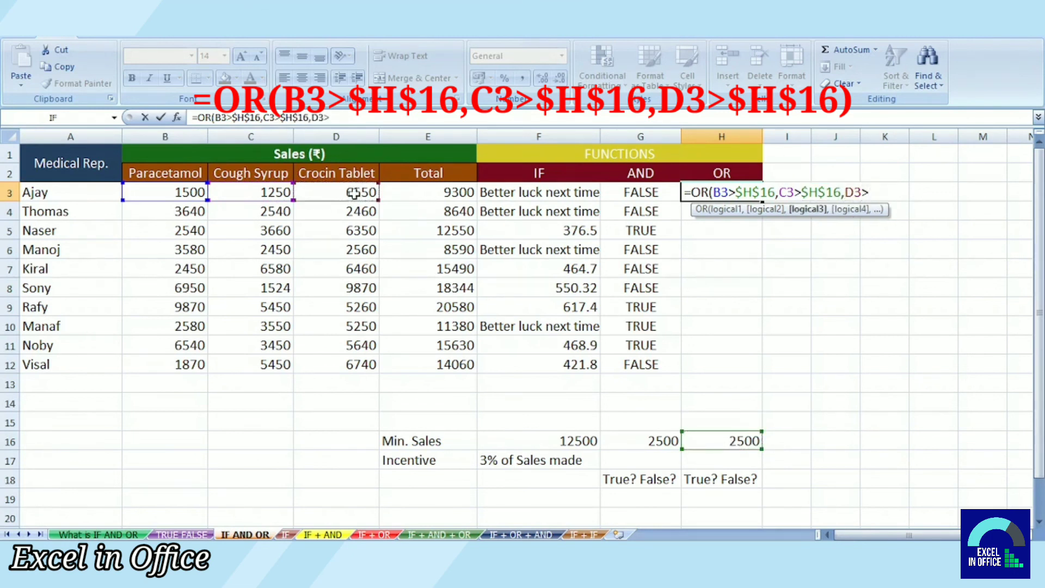
{"action": "left_click", "coordinate": [743, 440]}
{"action": "key", "text": "F4"}
{"action": "key", "text": "End"}
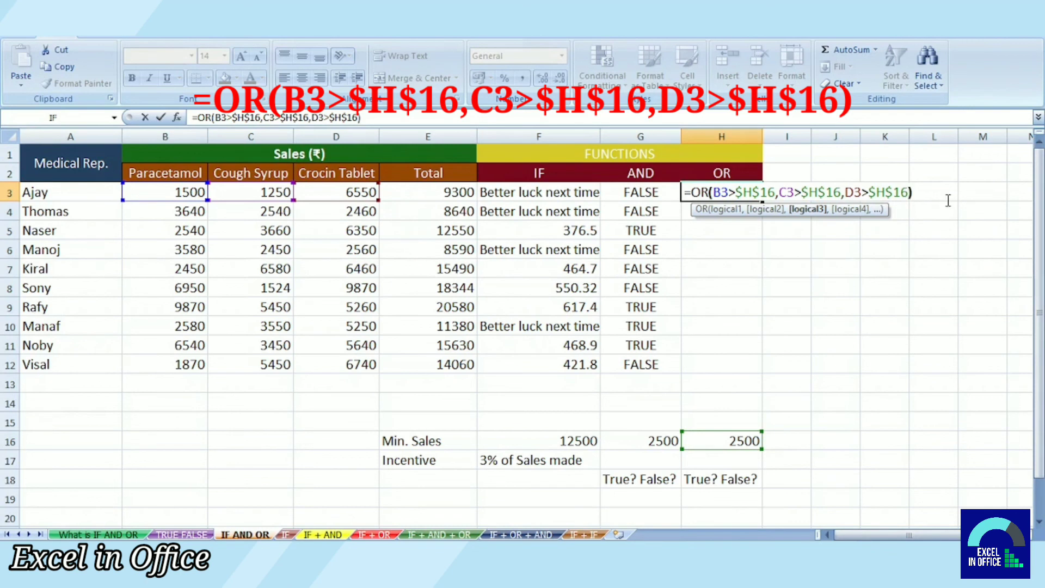
{"action": "type", "text": ")"}
{"action": "key", "text": "Return"}
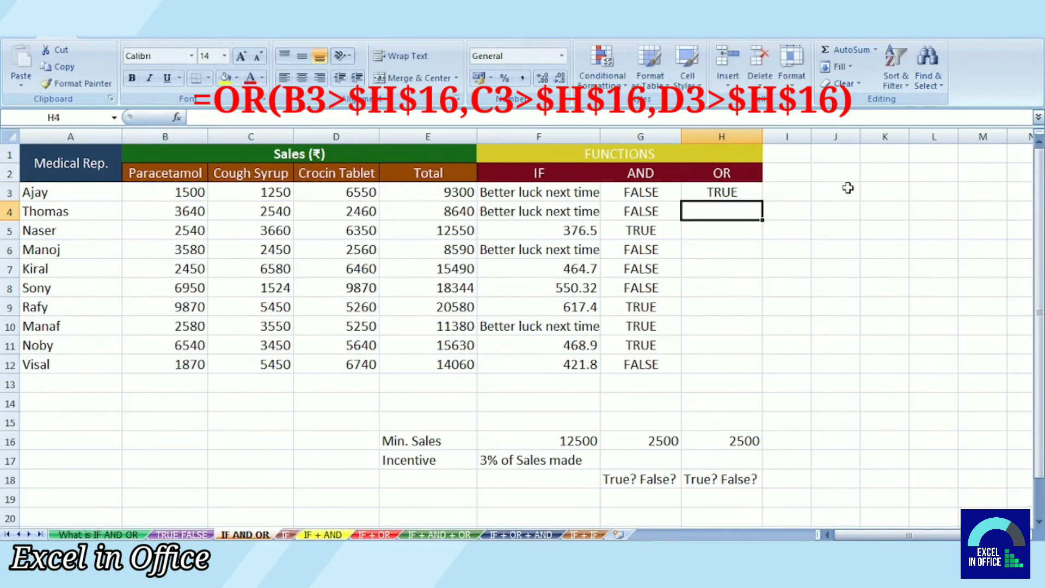
- Show H3's OR Function Arguments: B3 and C3 tests FALSE, D3 TRUE, result TRUE
{"action": "left_click", "coordinate": [743, 192]}
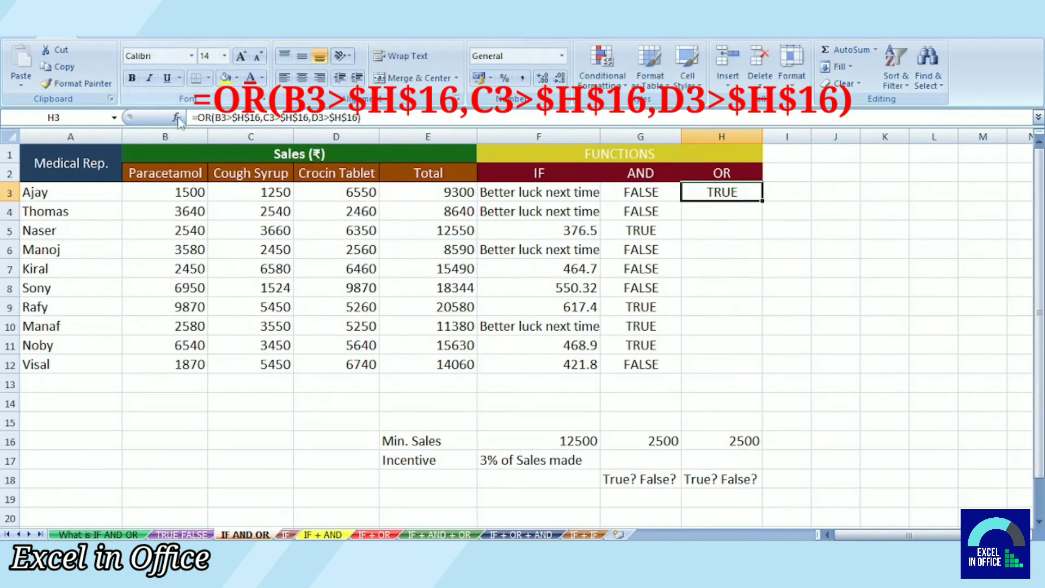
{"action": "left_click", "coordinate": [177, 117]}
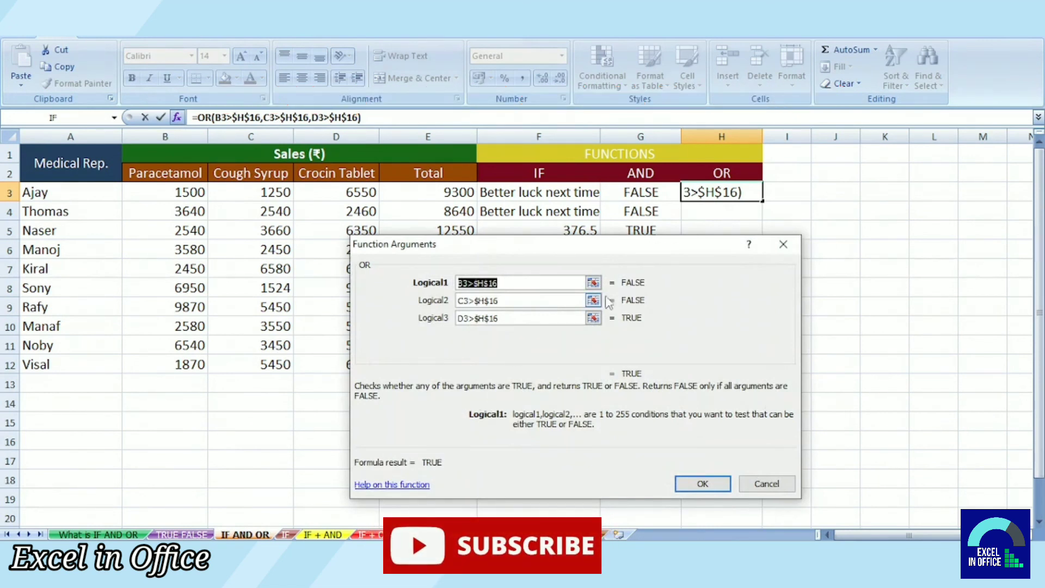
{"action": "left_click_drag", "start_coordinate": [623, 325], "coordinate": [650, 317]}
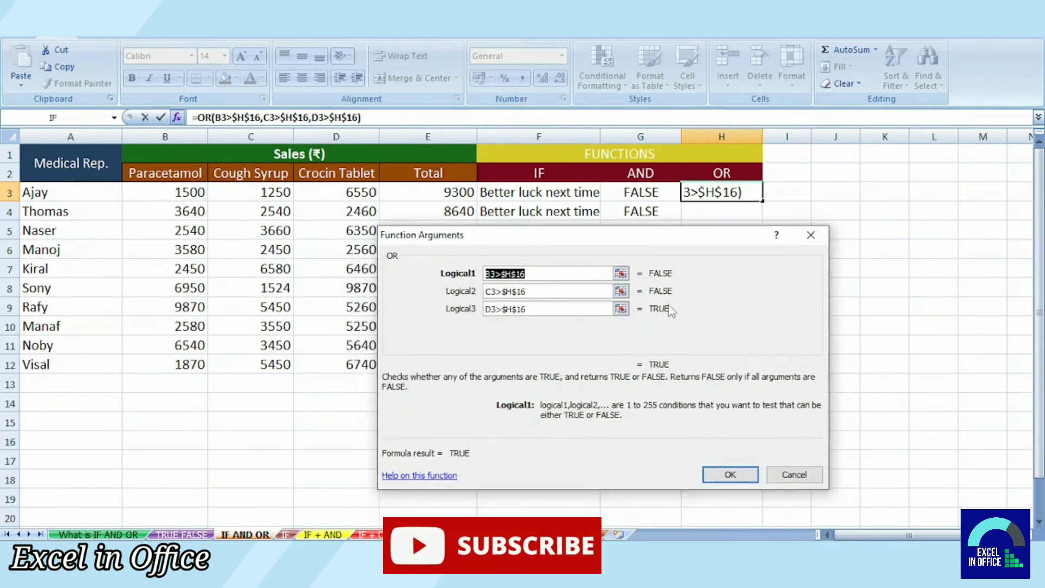